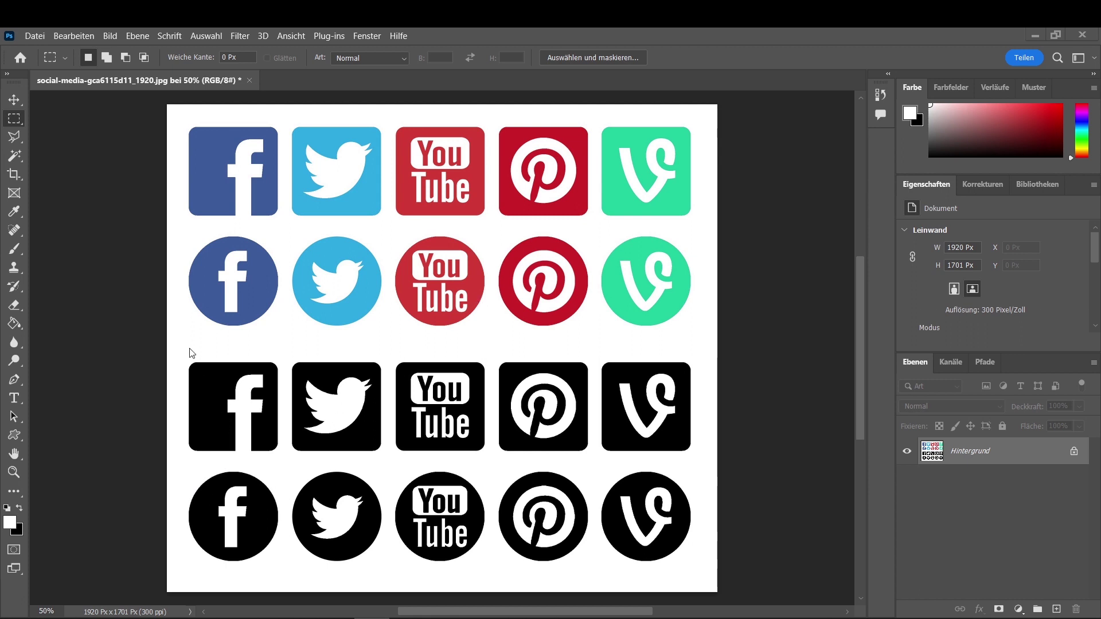
# Marquee-select and copy the bottom-left black round Facebook icon.
pyautogui.rightClick(15, 126)
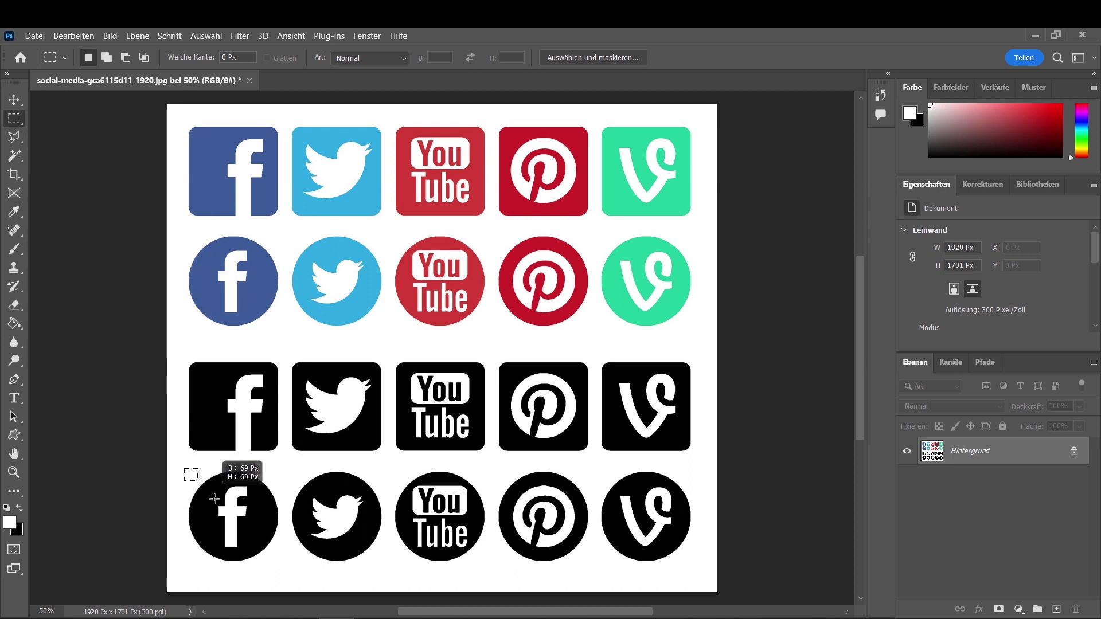
pyautogui.moveTo(184, 468); pyautogui.dragTo(283, 565)
pyautogui.hotkey('ctrl', 'c')
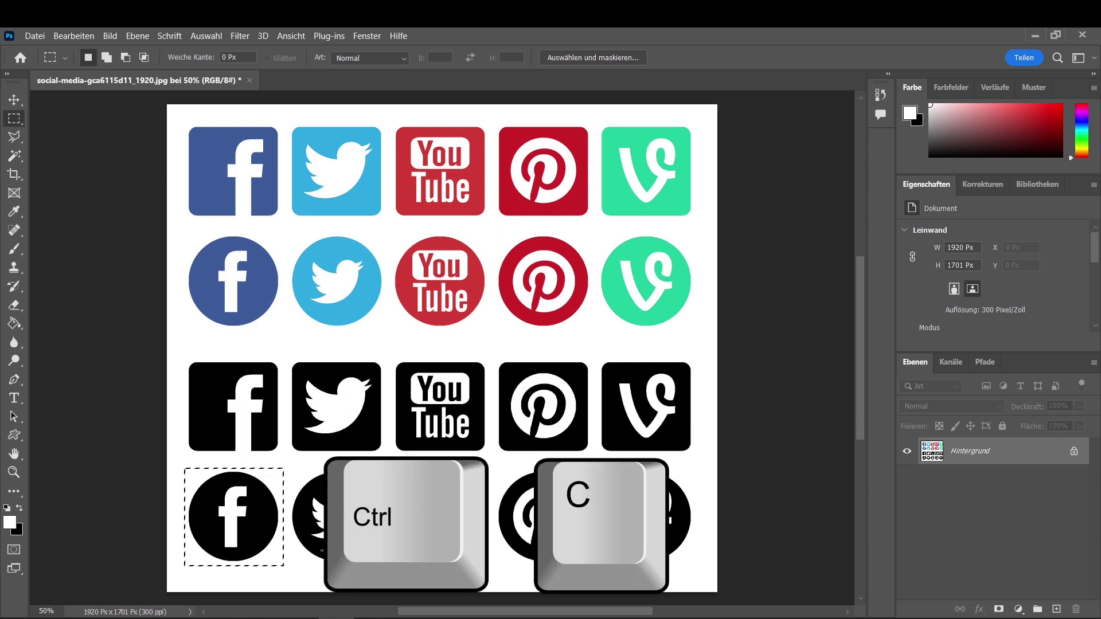
# Paste the icon onto a new empty layer with the Hintergrund sheet hidden, then reselect it.
pyautogui.click(1053, 610)
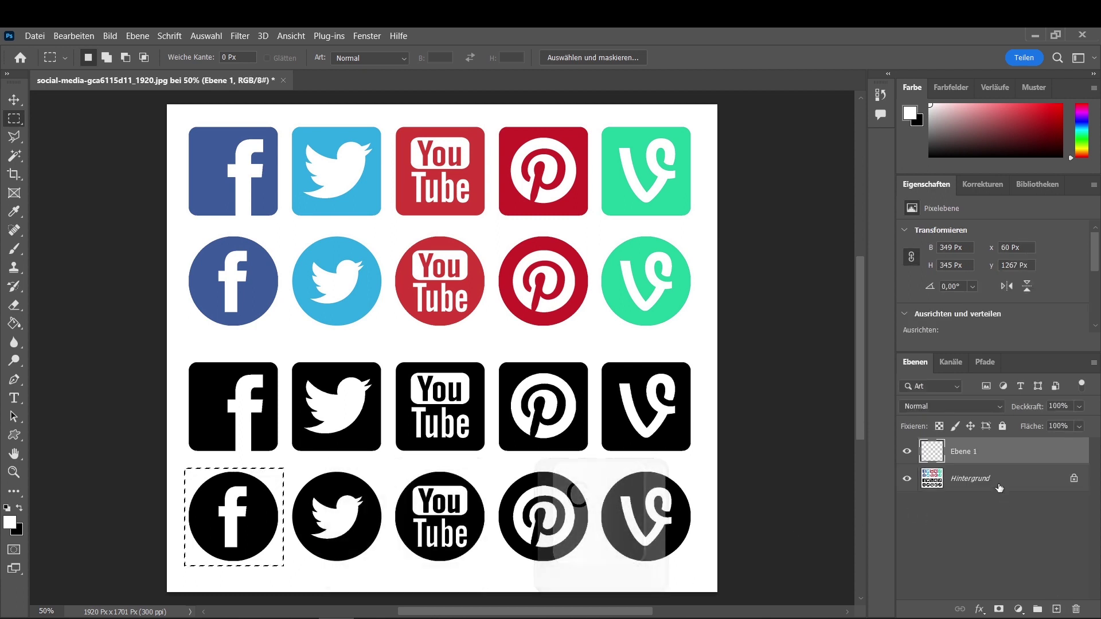
pyautogui.click(907, 480)
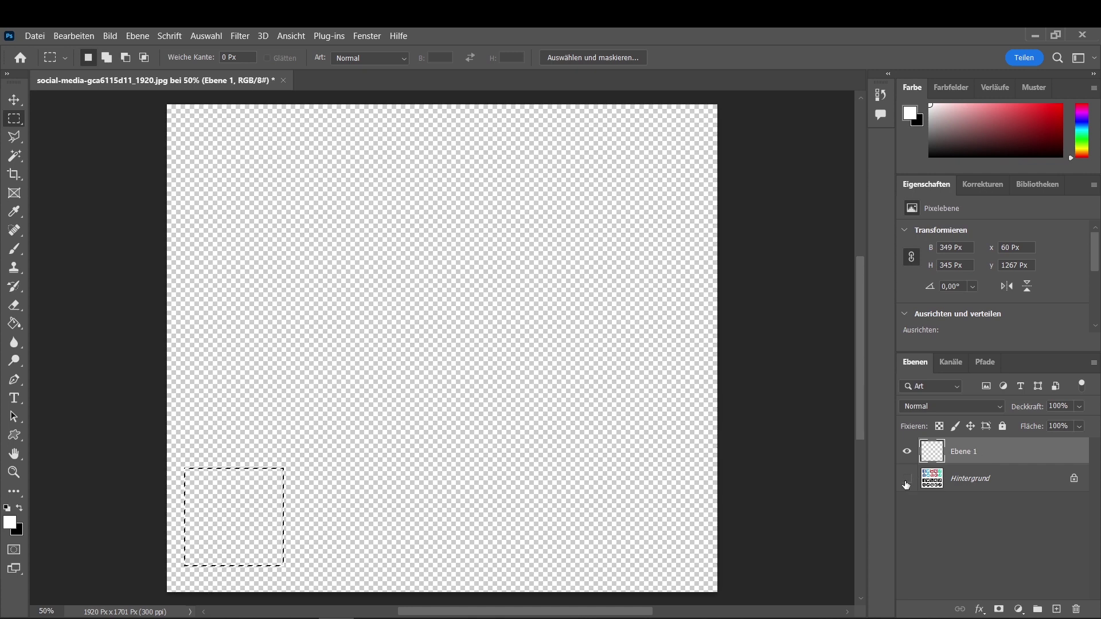
pyautogui.hotkey('ctrl', 'v')
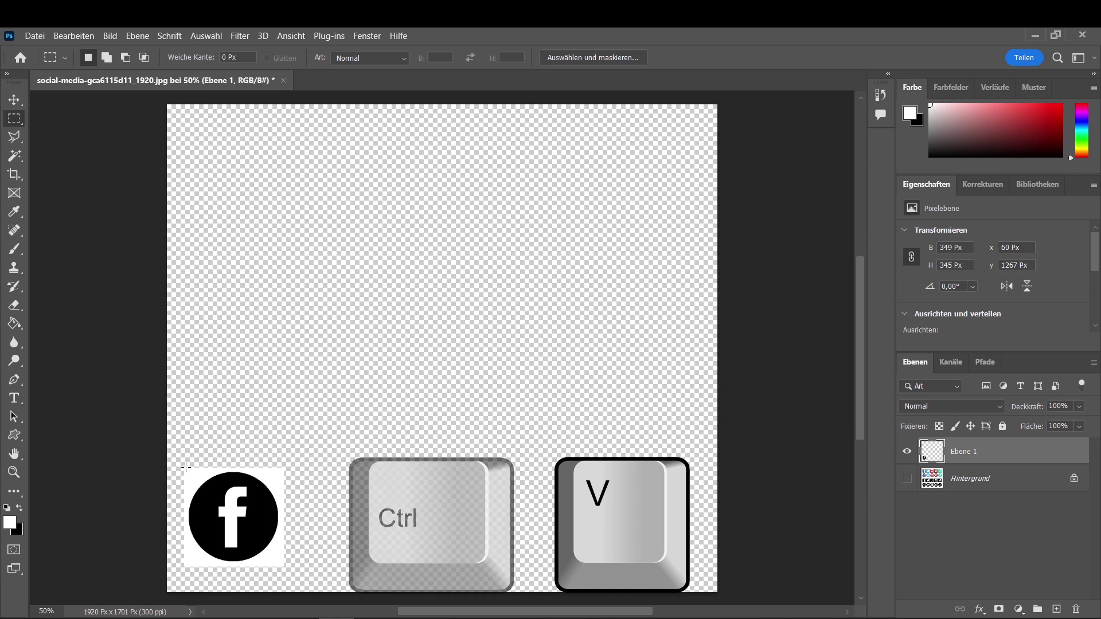
pyautogui.moveTo(186, 469); pyautogui.dragTo(285, 568)
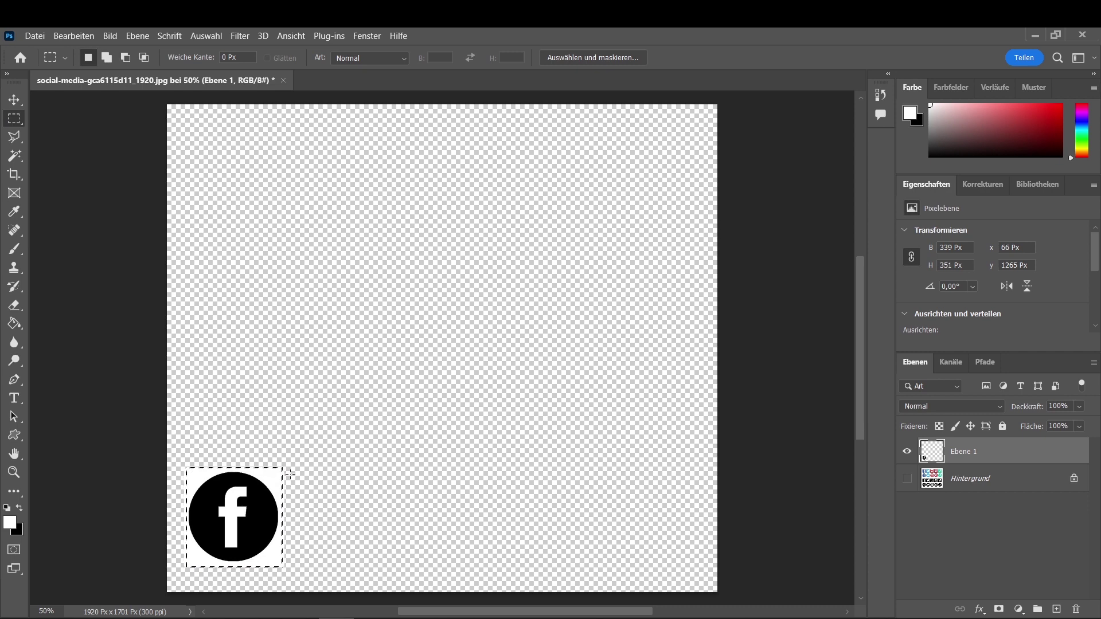
pyautogui.press('ctrl')
pyautogui.click(64, 33)
# Free-transform the pasted Facebook logo up about 443% so it fills most of the canvas.
pyautogui.hotkey('ctrl', 't')
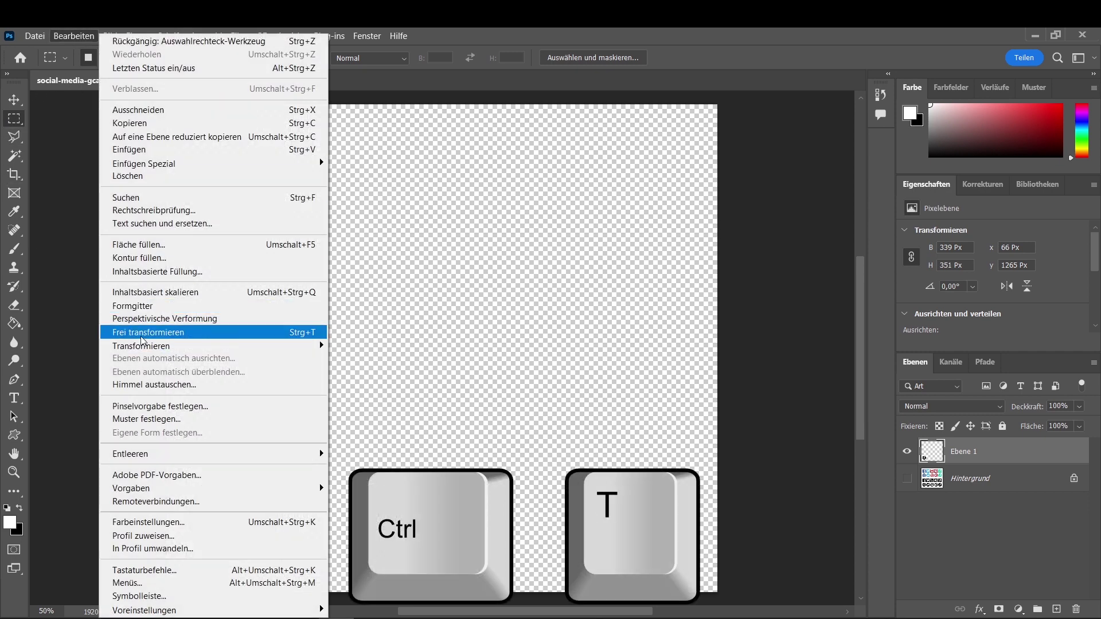
pyautogui.click(141, 340)
pyautogui.moveTo(282, 467); pyautogui.dragTo(709, 208)
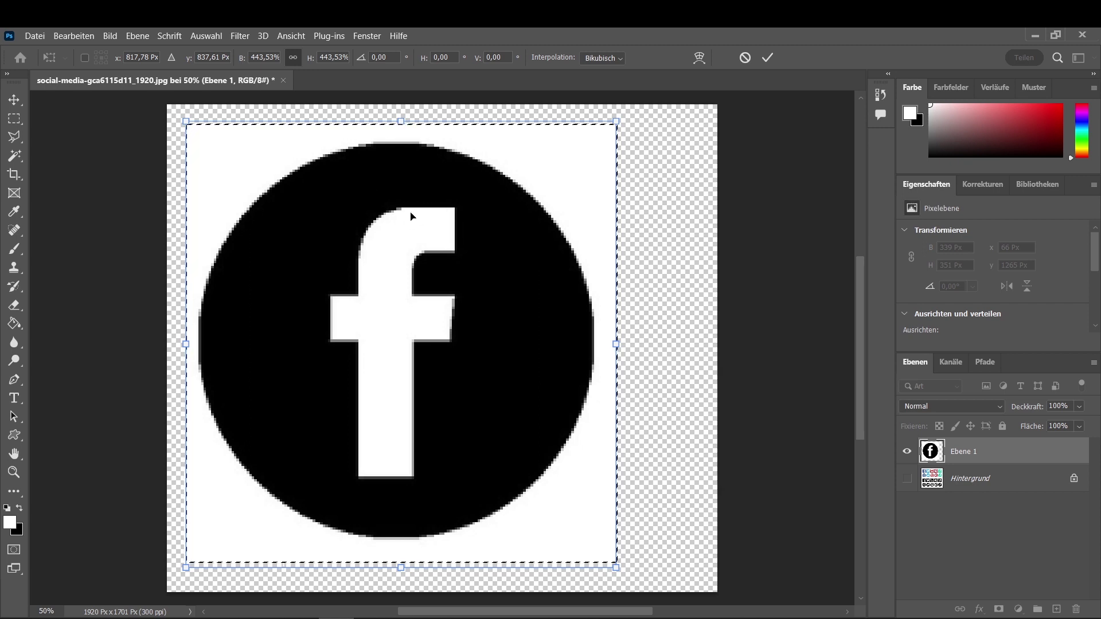
pyautogui.click(767, 58)
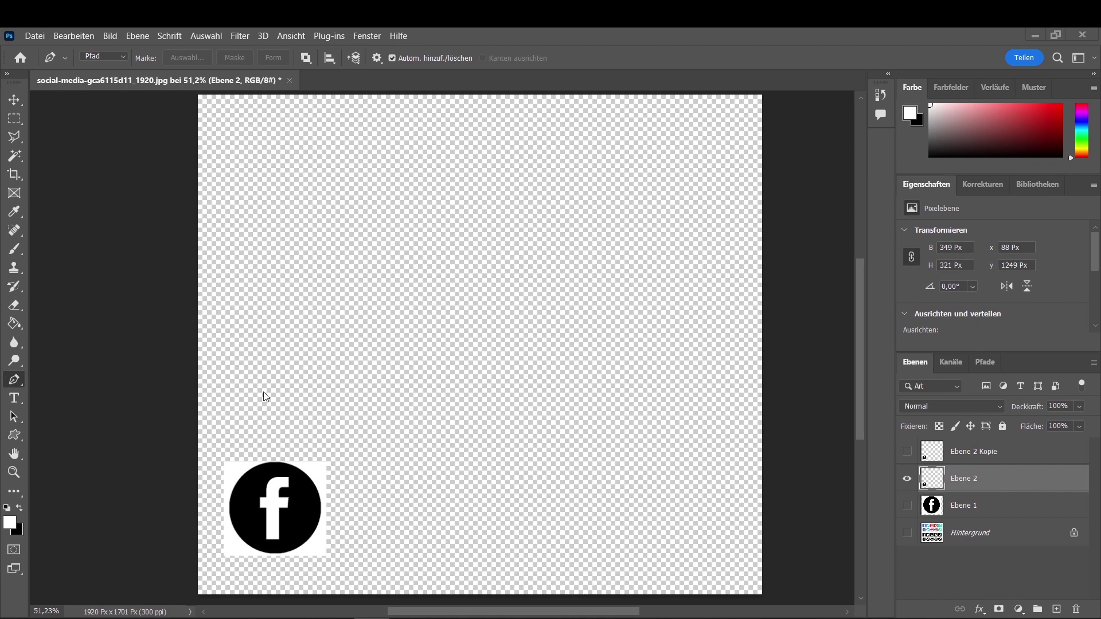
# Zoom in and Magic Wand the logo's black circle, leaving out the white f.
pyautogui.scroll(2, 214, 546)
pyautogui.scroll(2, 215, 543)
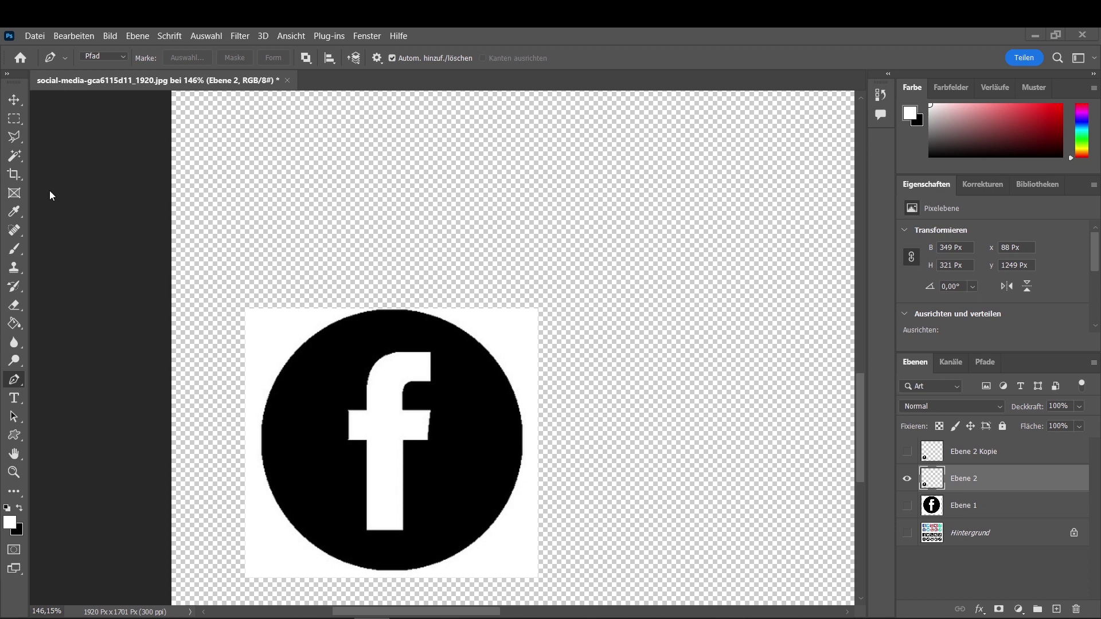
pyautogui.click(15, 161)
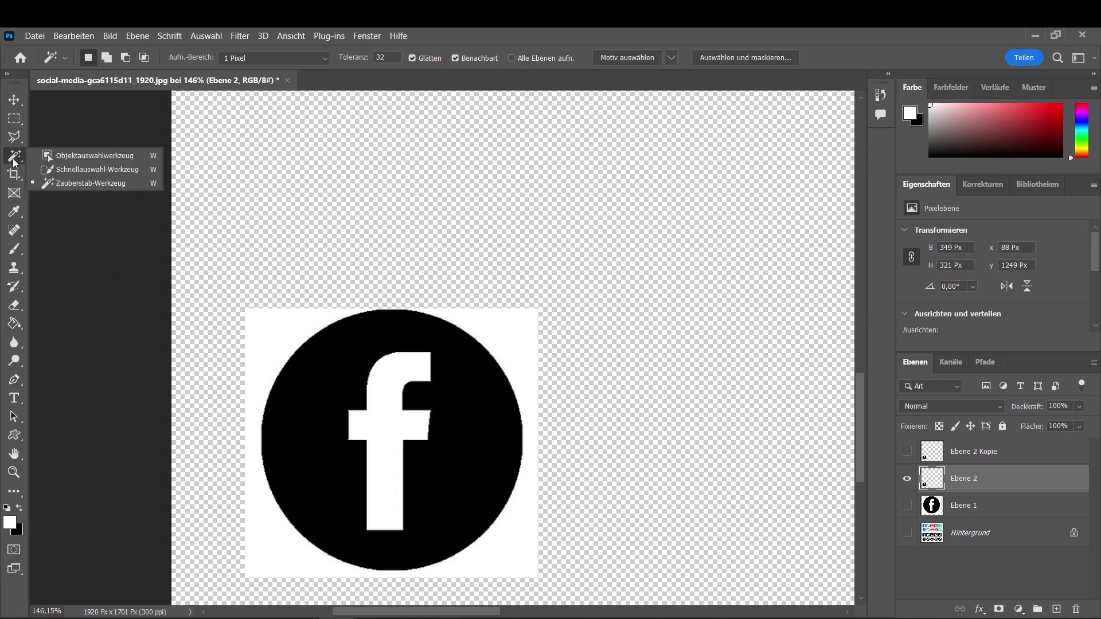
pyautogui.click(90, 184)
pyautogui.click(316, 378)
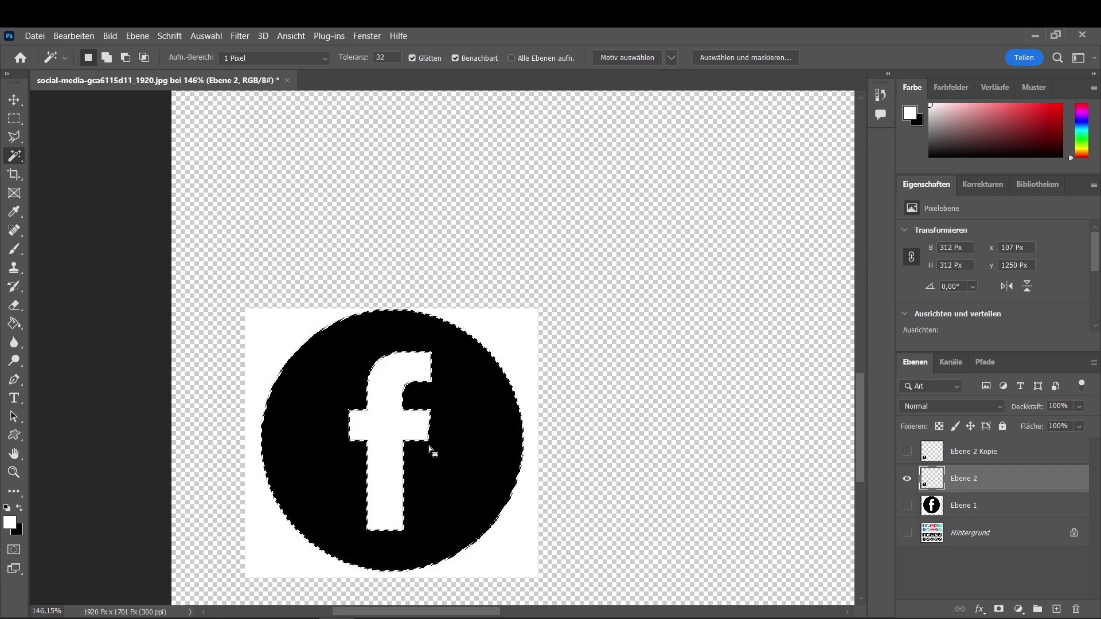
# Create a work path (Arbeitspfad) from the selection with Toleranz 2,0.
pyautogui.rightClick(457, 401)
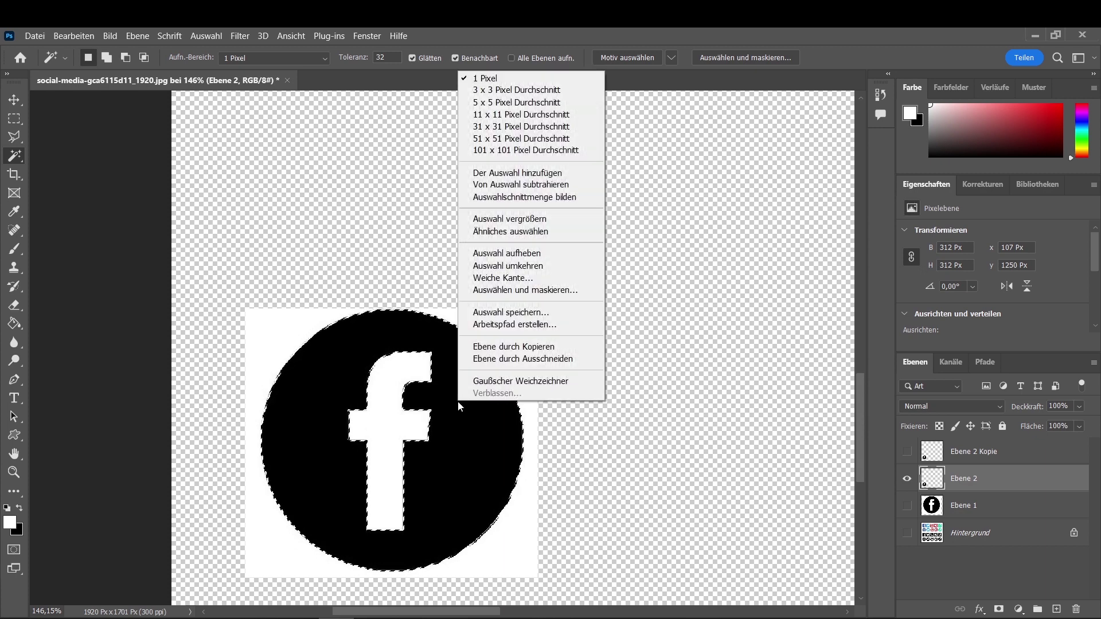
pyautogui.click(489, 324)
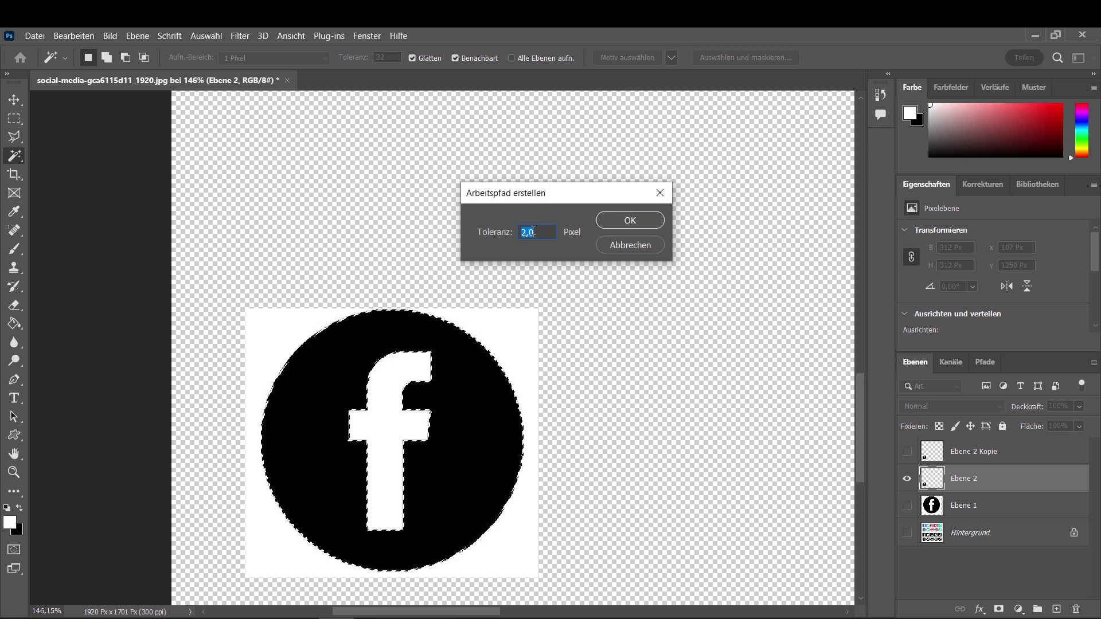
pyautogui.moveTo(528, 233); pyautogui.dragTo(518, 233)
pyautogui.click(541, 234)
pyautogui.doubleClick(541, 234)
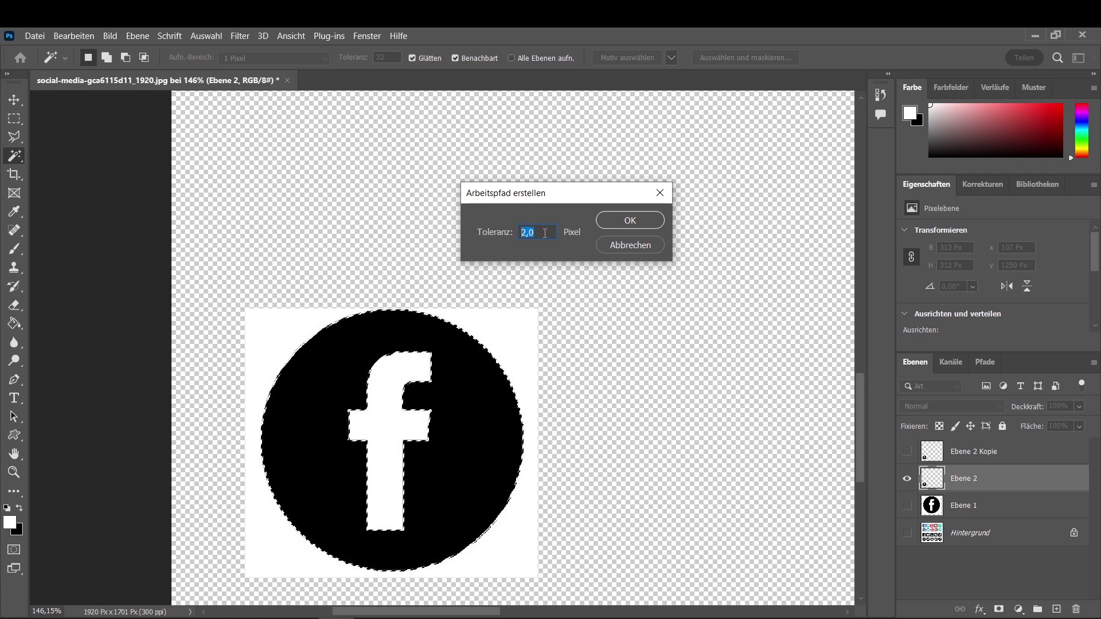
pyautogui.click(544, 233)
pyautogui.click(627, 222)
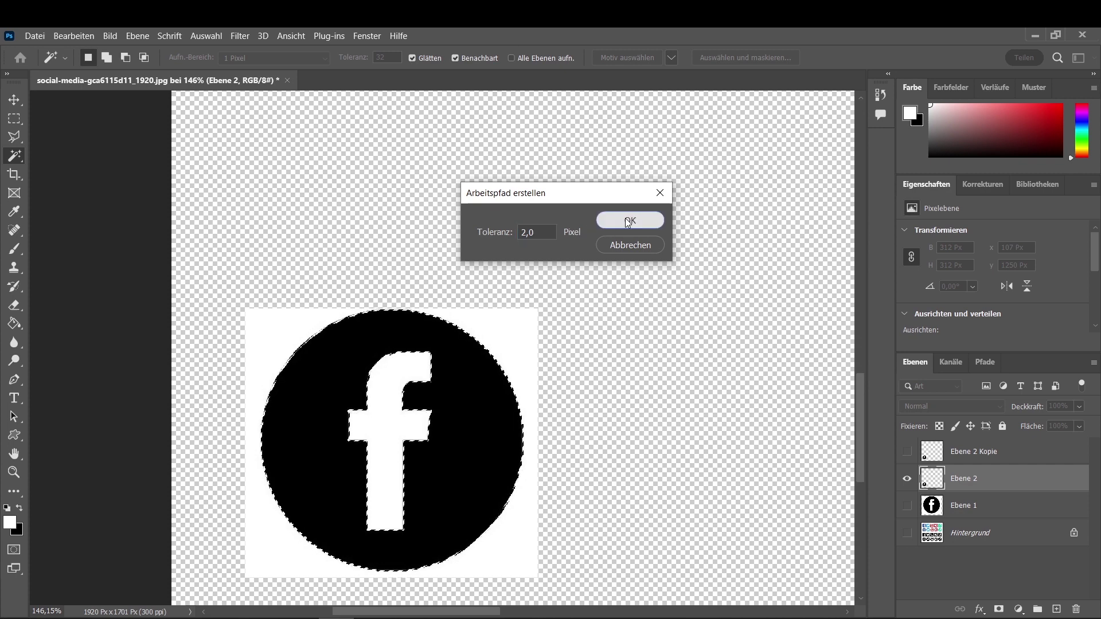
pyautogui.click(628, 221)
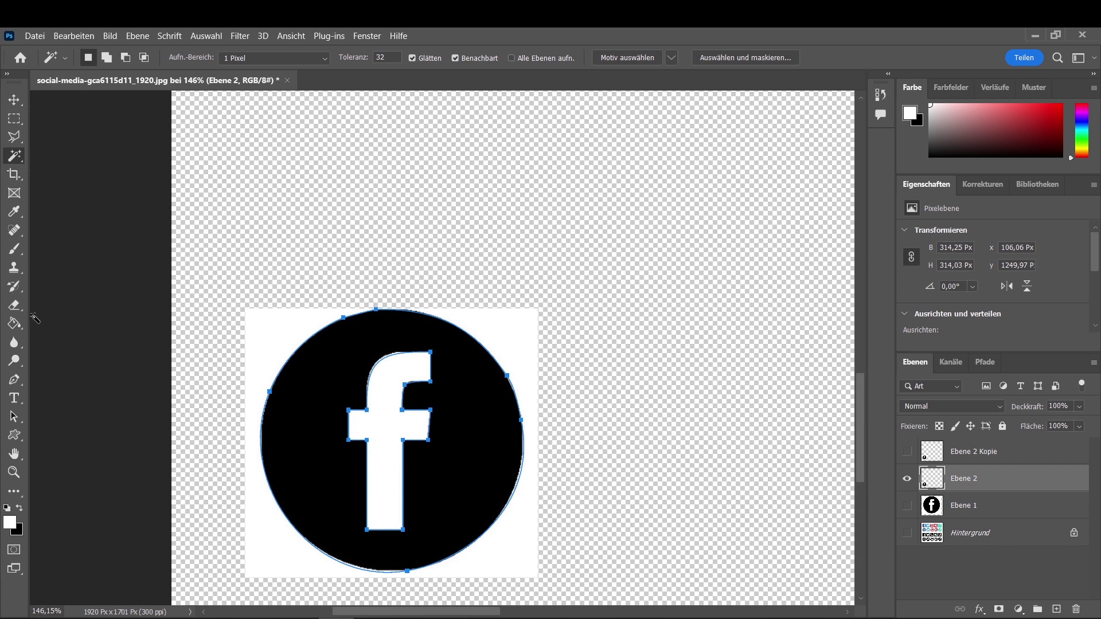
# Switch to the Pen tool, show the Pfade panel, and view the whole canvas.
pyautogui.click(17, 385)
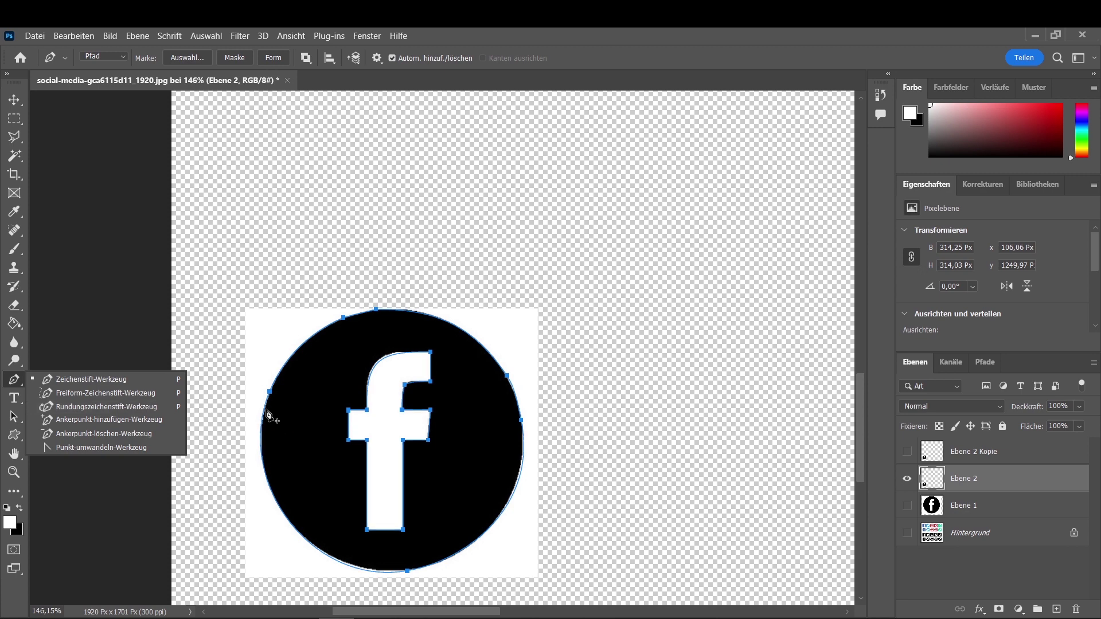
pyautogui.click(17, 385)
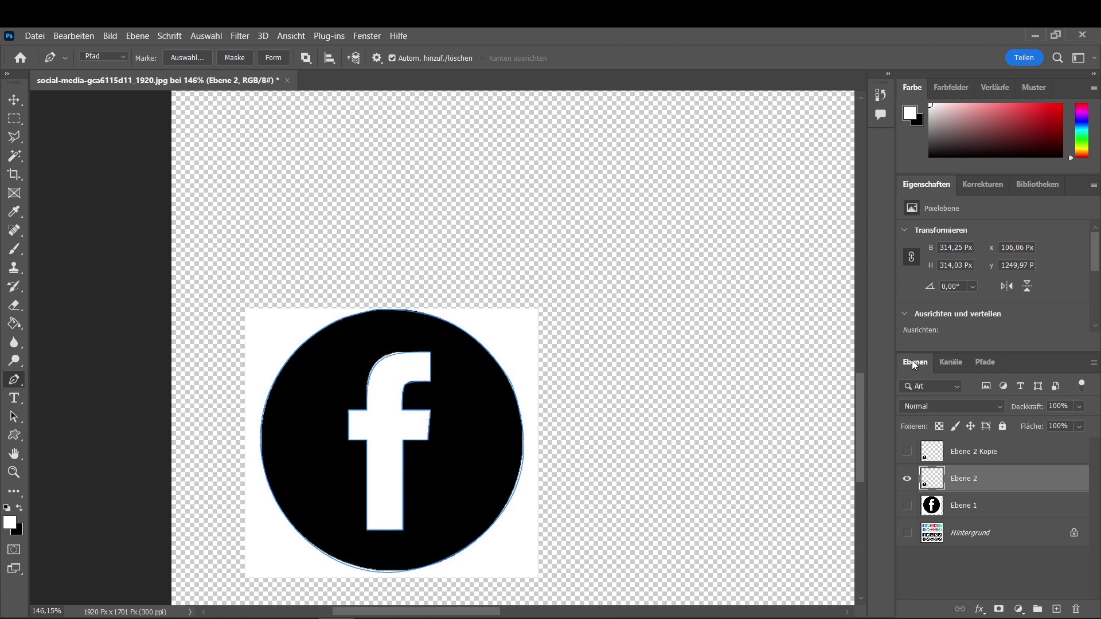
pyautogui.click(983, 363)
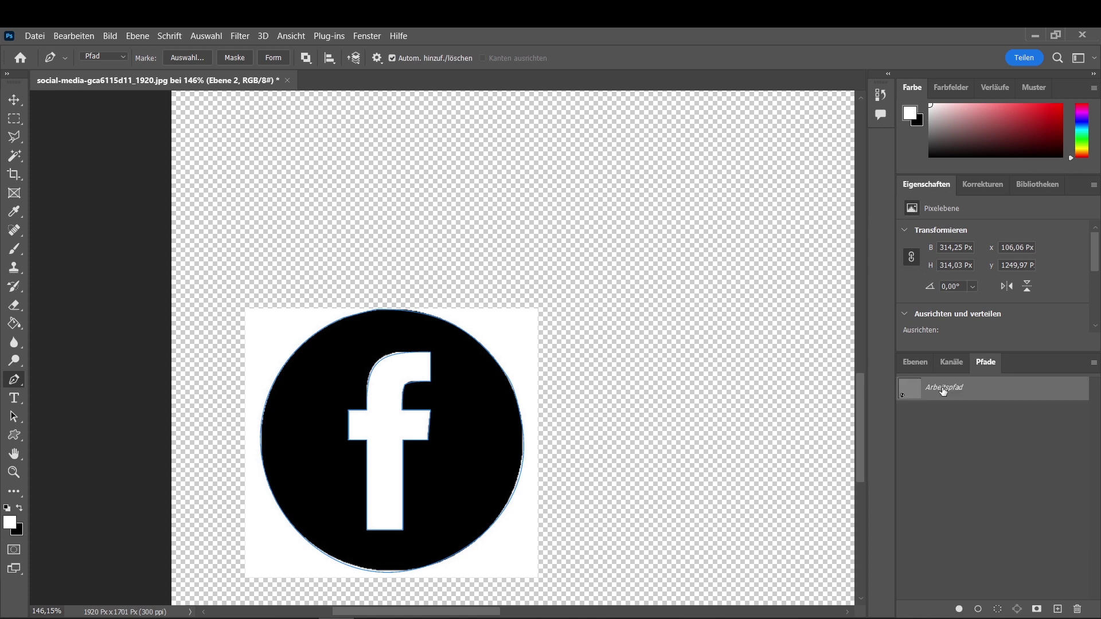
pyautogui.scroll(-3, 748, 396)
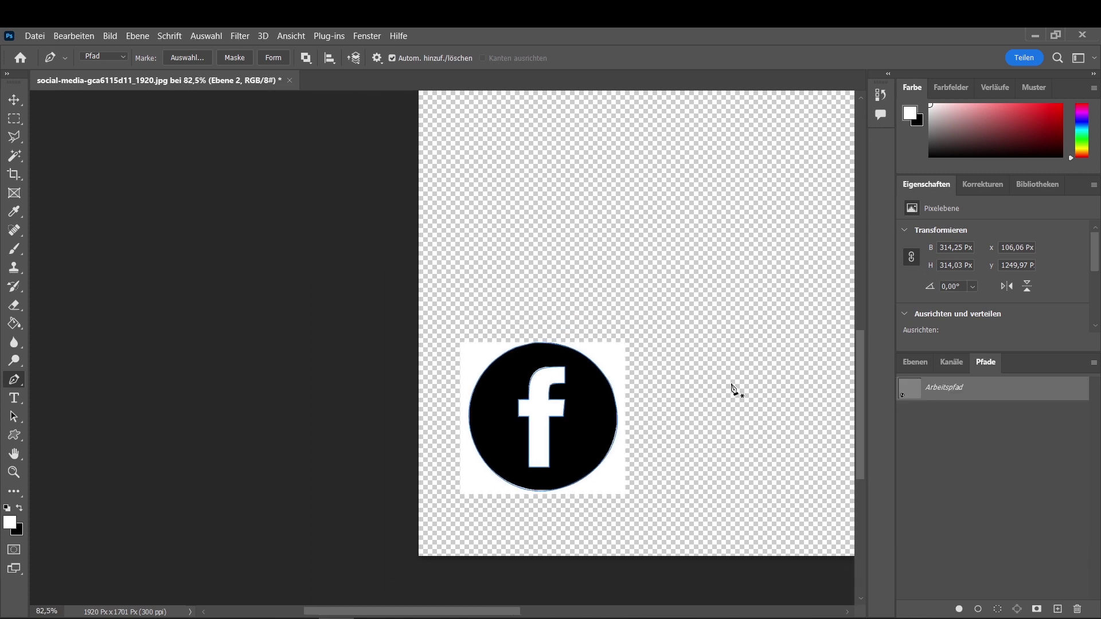
pyautogui.hscroll(2, 580, 334)
pyautogui.hscroll(2, 531, 349)
pyautogui.scroll(-2, 528, 350)
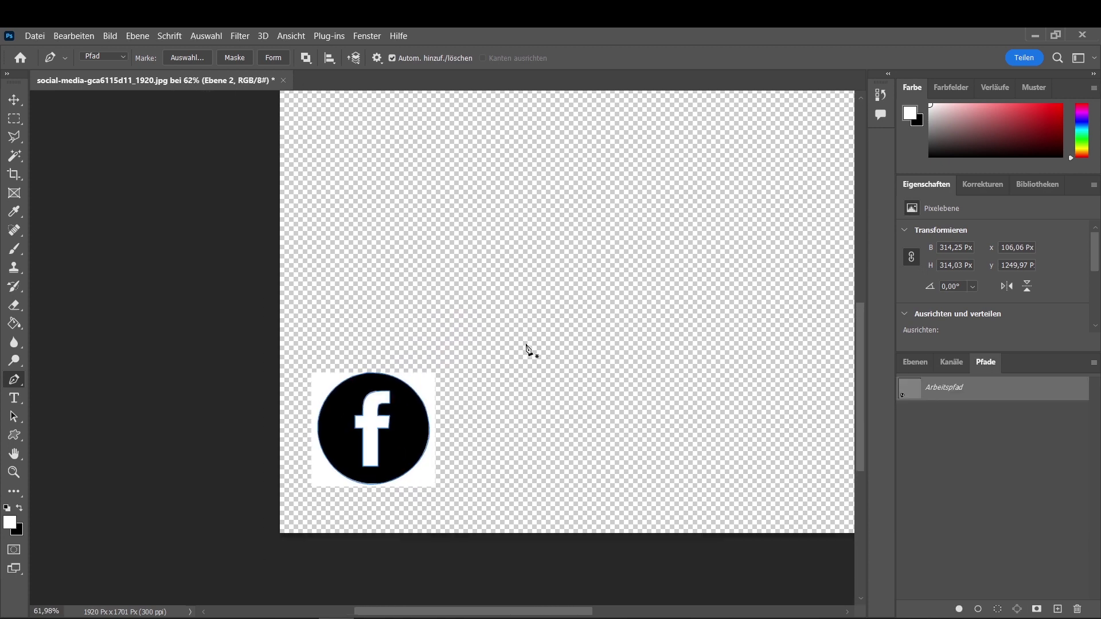
pyautogui.hscroll(2, 574, 321)
pyautogui.scroll(-1, 532, 340)
pyautogui.scroll(-1, 527, 342)
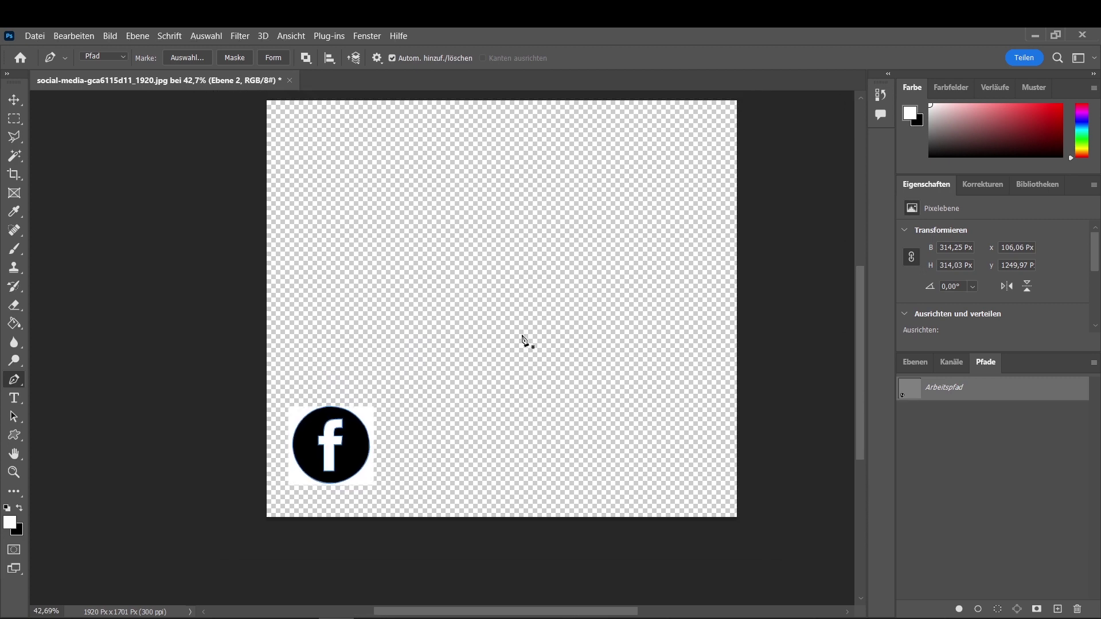
pyautogui.scroll(1, 505, 341)
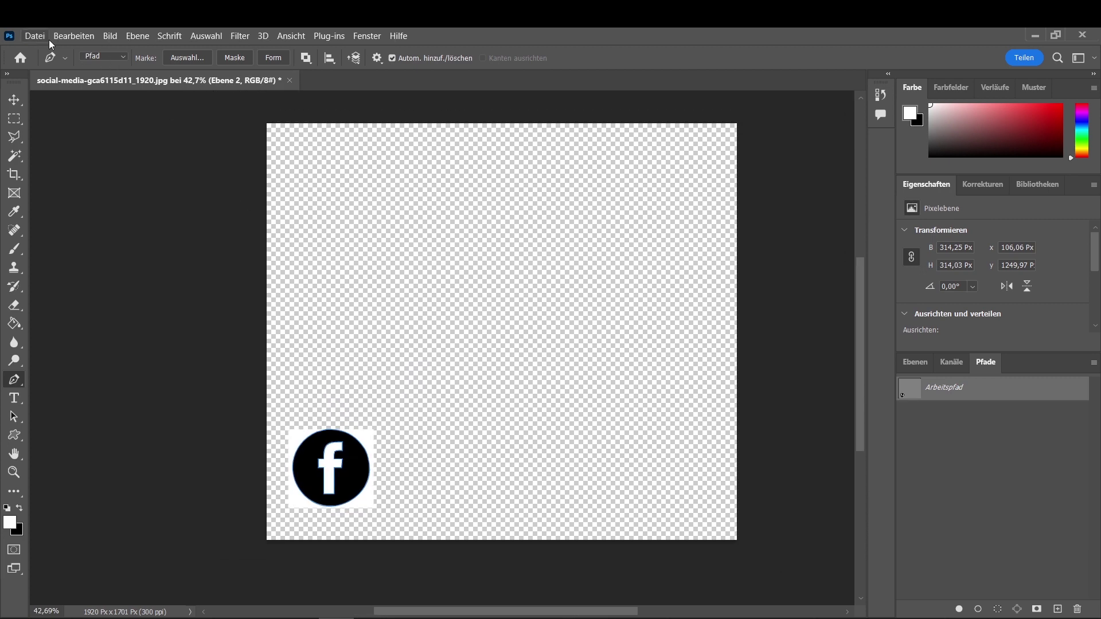
# Scale the work path to about 481% to fill the canvas, then load it as a selection.
pyautogui.click(64, 36)
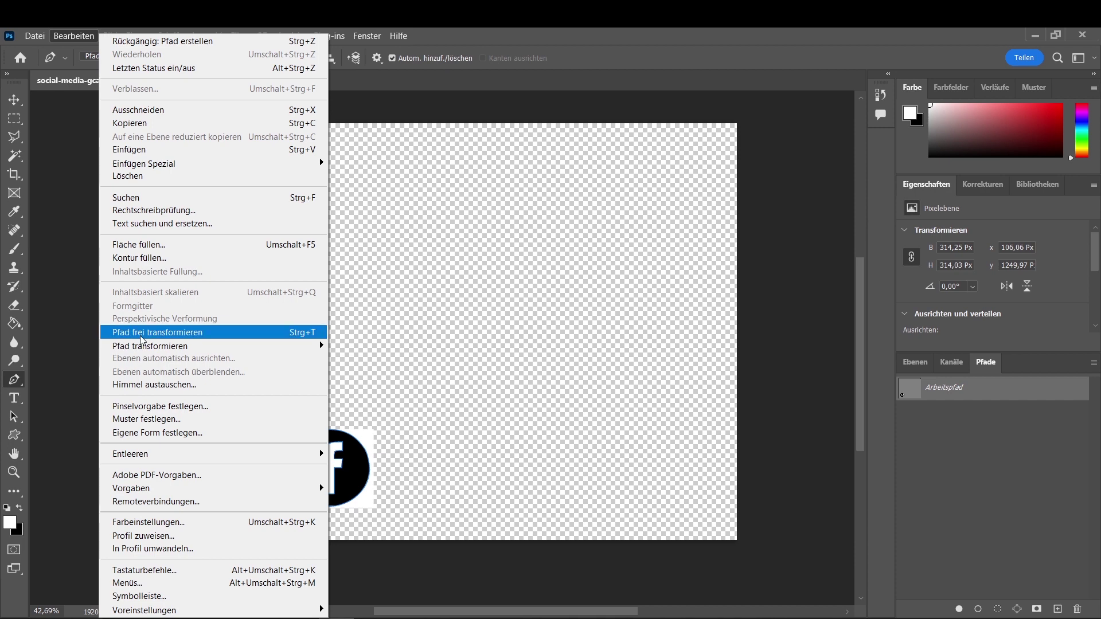
pyautogui.click(141, 334)
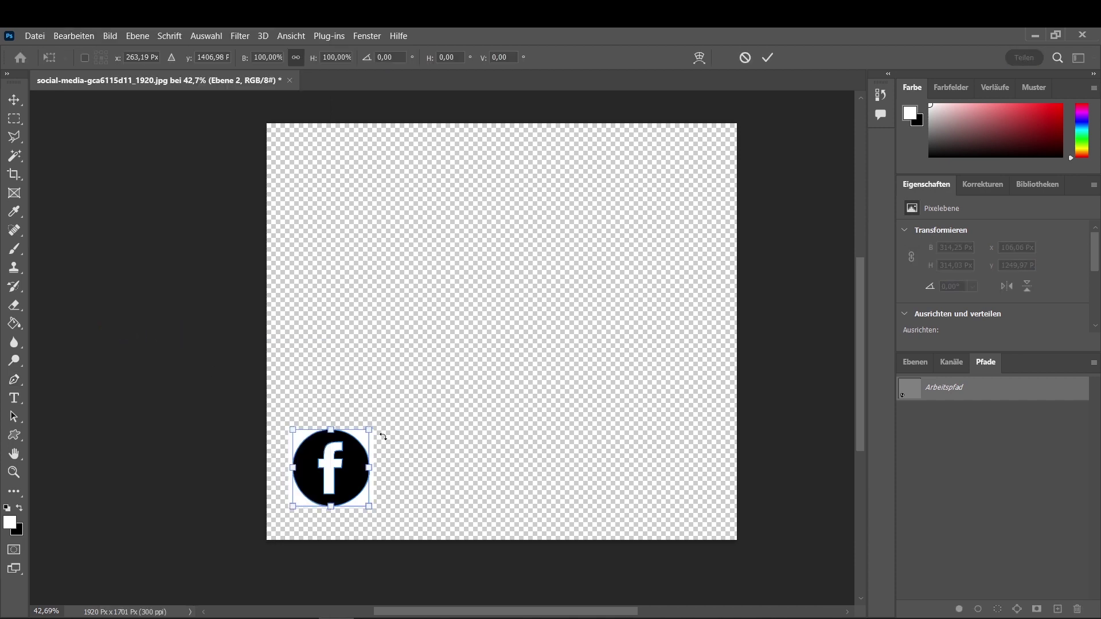
pyautogui.moveTo(372, 427); pyautogui.dragTo(739, 225)
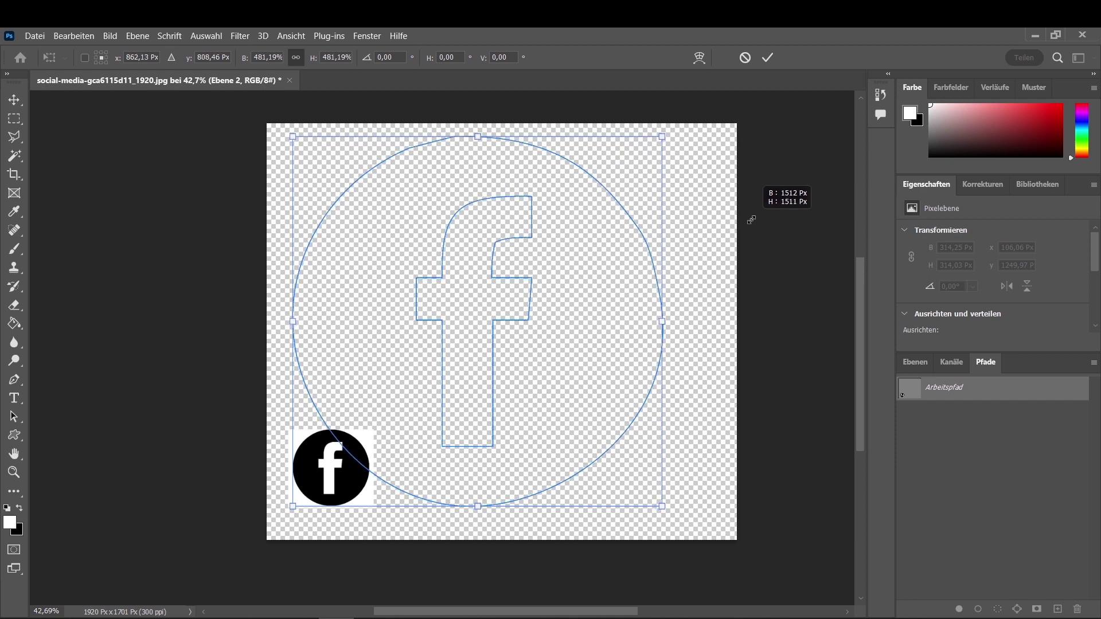
pyautogui.moveTo(739, 225); pyautogui.dragTo(749, 222)
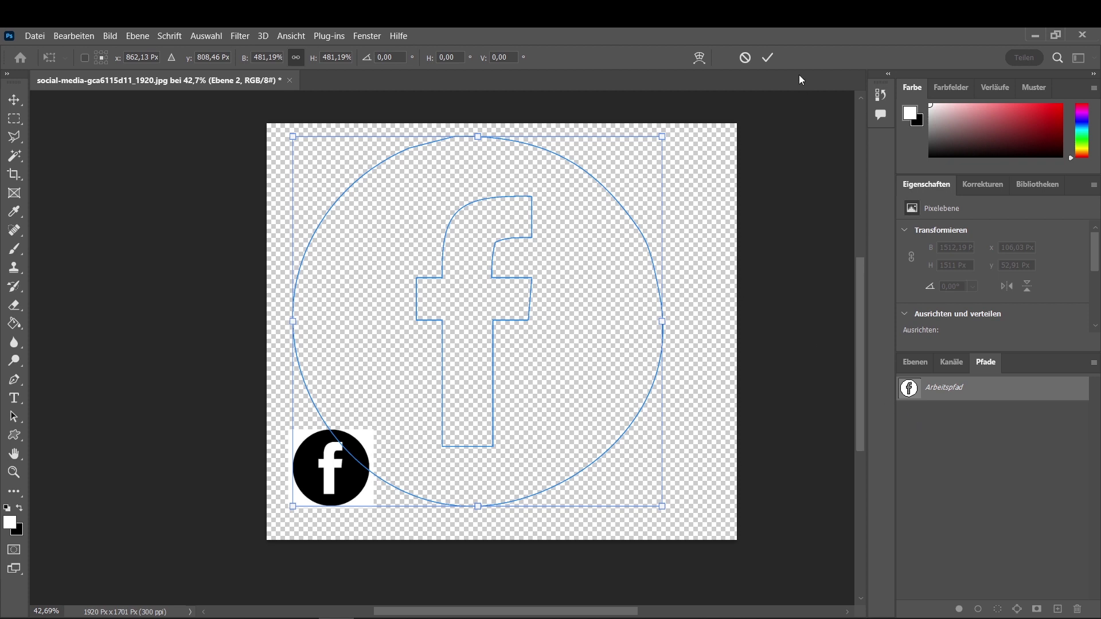
pyautogui.click(762, 59)
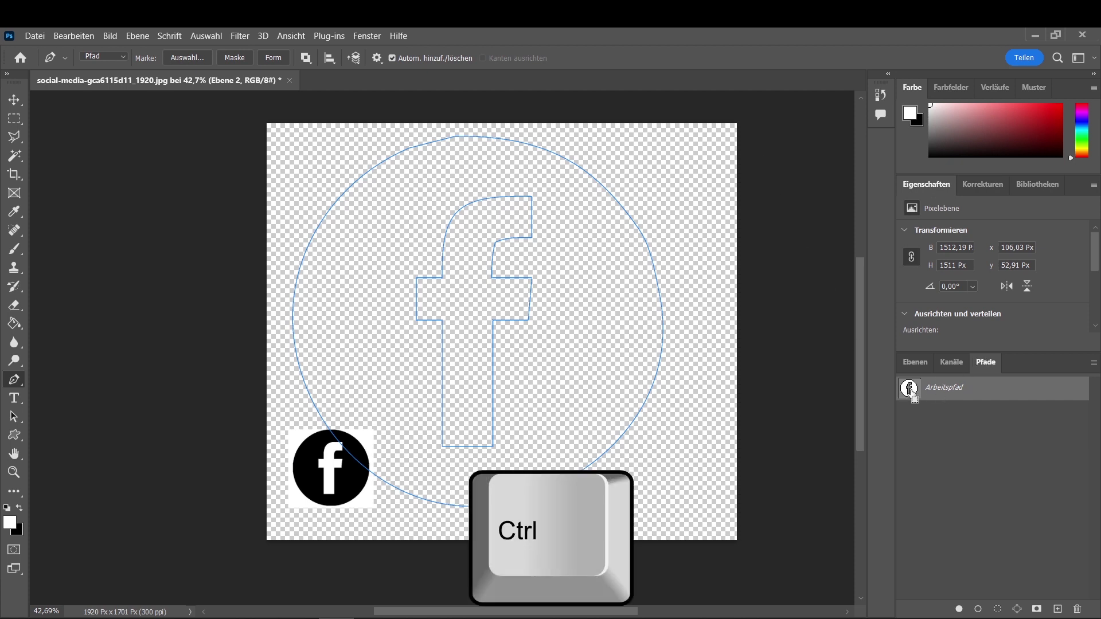
pyautogui.keyDown('ctrl'); pyautogui.click(909, 390); pyautogui.keyUp('ctrl')
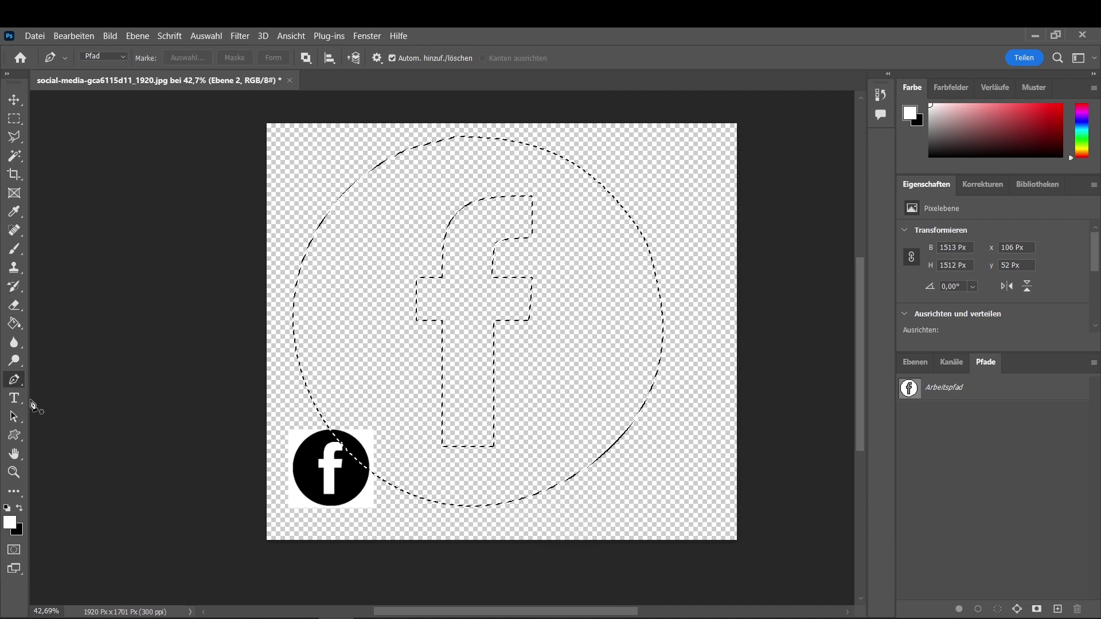
# Brush-paint the circle selection solid black, leaving the f shape empty.
pyautogui.click(16, 247)
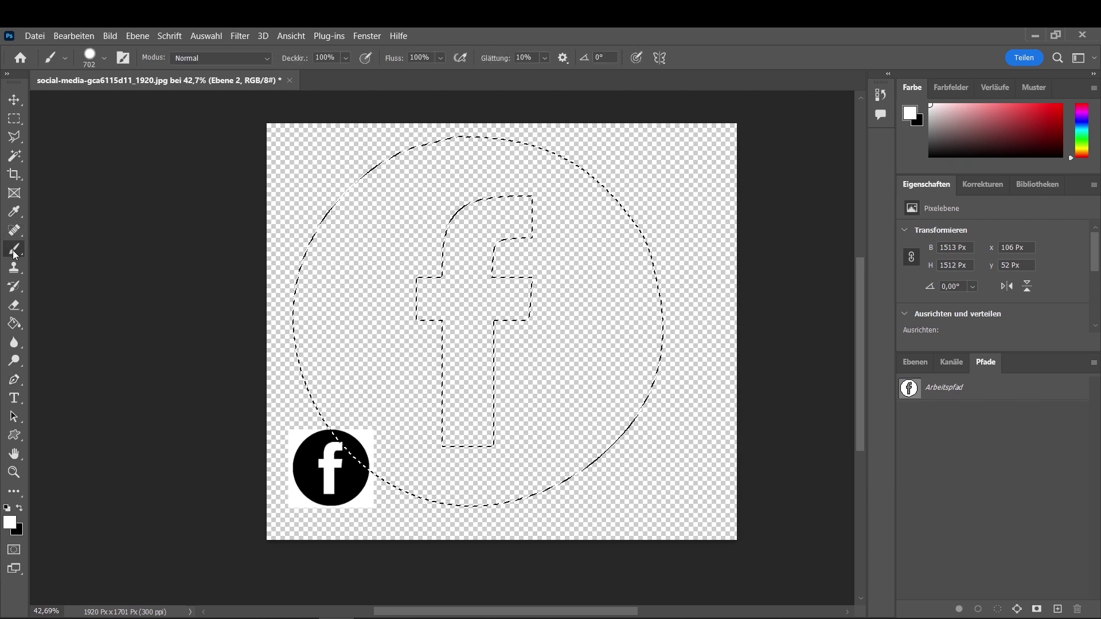
pyautogui.click(20, 508)
pyautogui.moveTo(230, 366)
pyautogui.mouseDown()
pyautogui.moveTo(315, 484)
pyautogui.moveTo(172, 221)
pyautogui.moveTo(540, 184)
pyautogui.moveTo(491, 222)
pyautogui.mouseUp()
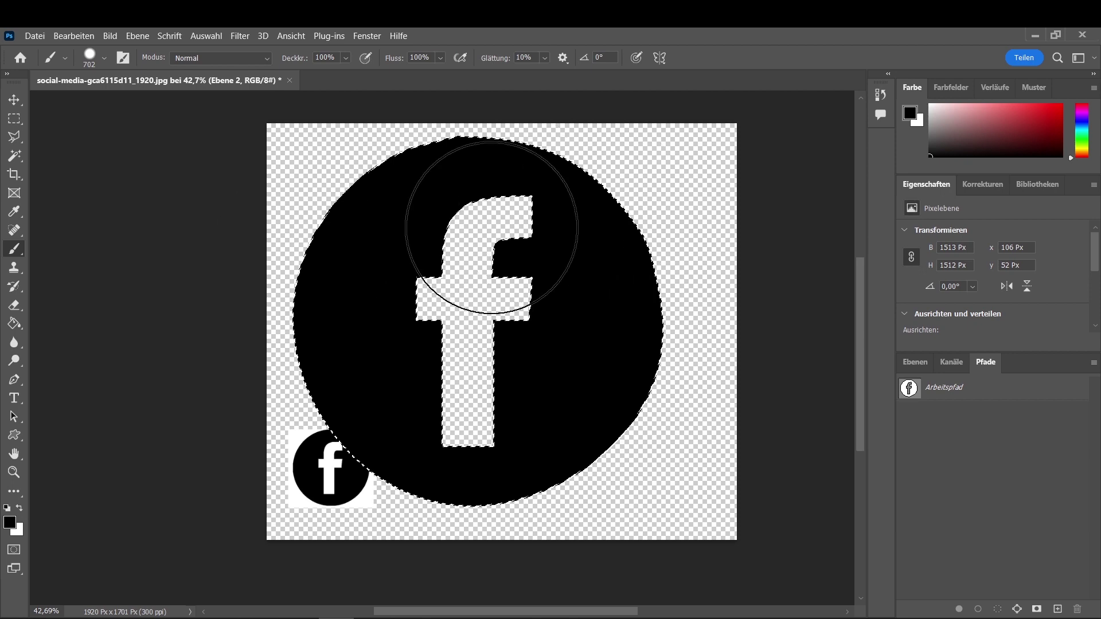
pyautogui.click(206, 36)
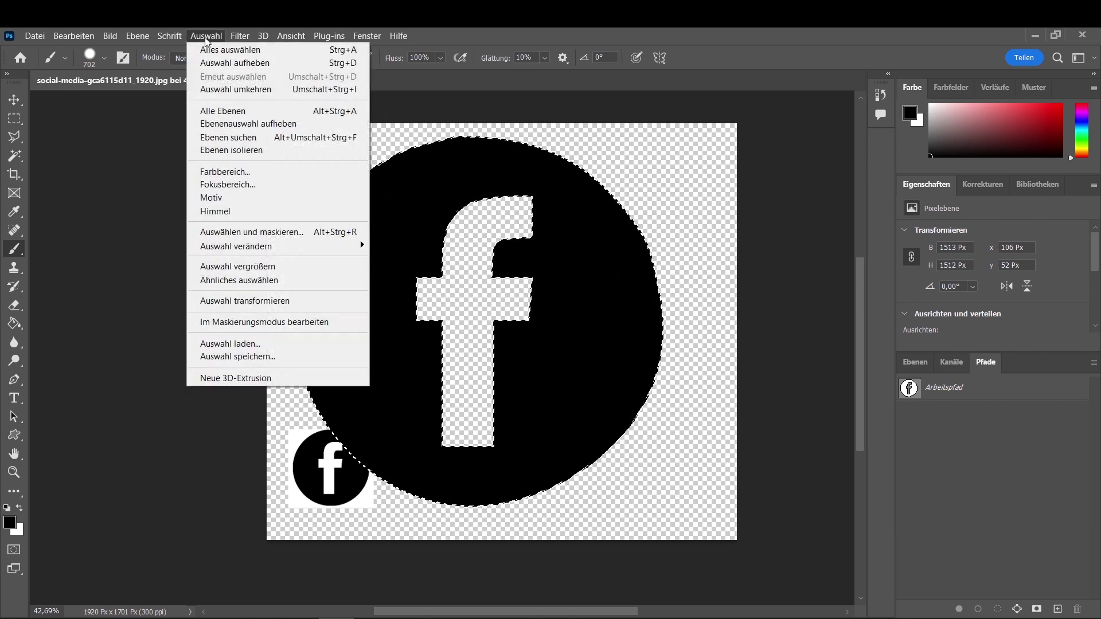
# Invert the selection, paint it white over the small icon, then deselect.
pyautogui.click(248, 90)
pyautogui.click(19, 509)
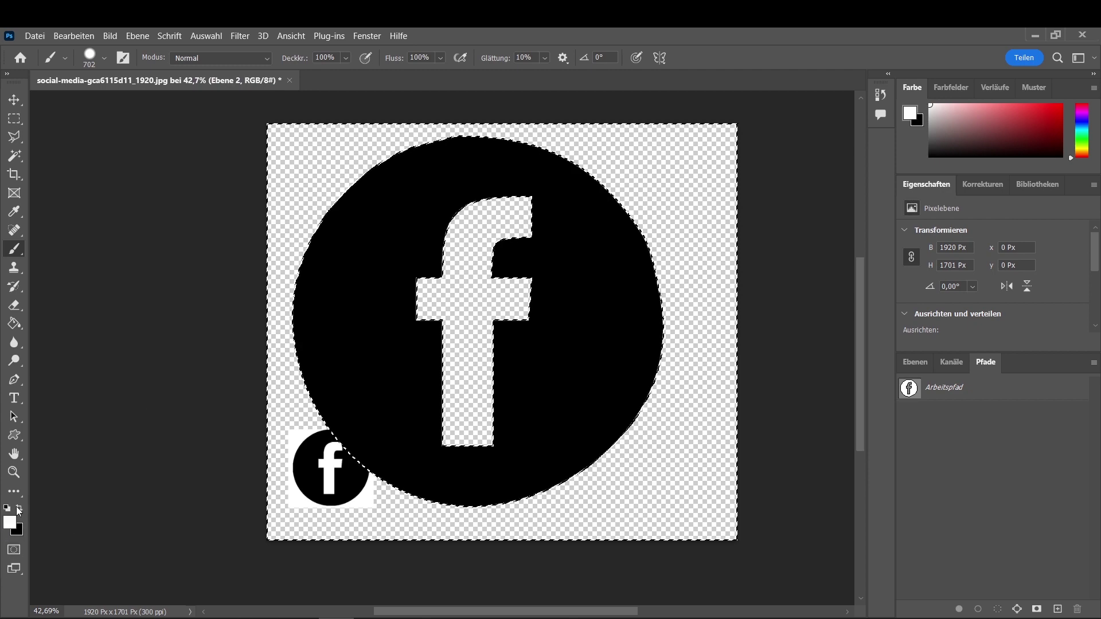
pyautogui.moveTo(332, 458)
pyautogui.mouseDown()
pyautogui.moveTo(575, 296)
pyautogui.moveTo(94, 225)
pyautogui.moveTo(503, 152)
pyautogui.moveTo(528, 184)
pyautogui.mouseUp()
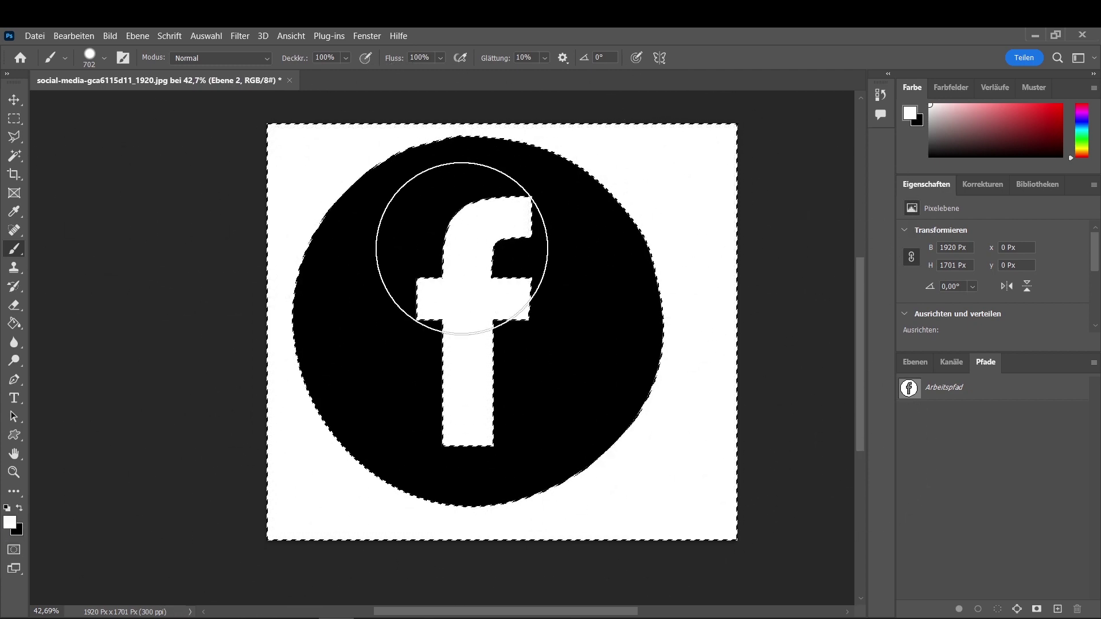
pyautogui.click(206, 36)
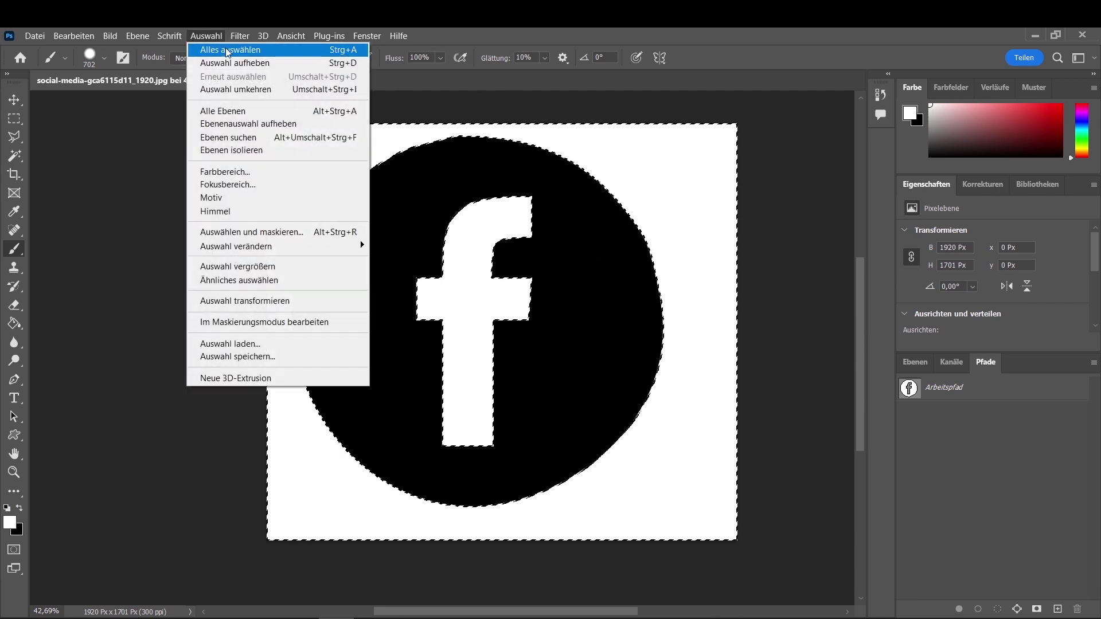
pyautogui.click(236, 63)
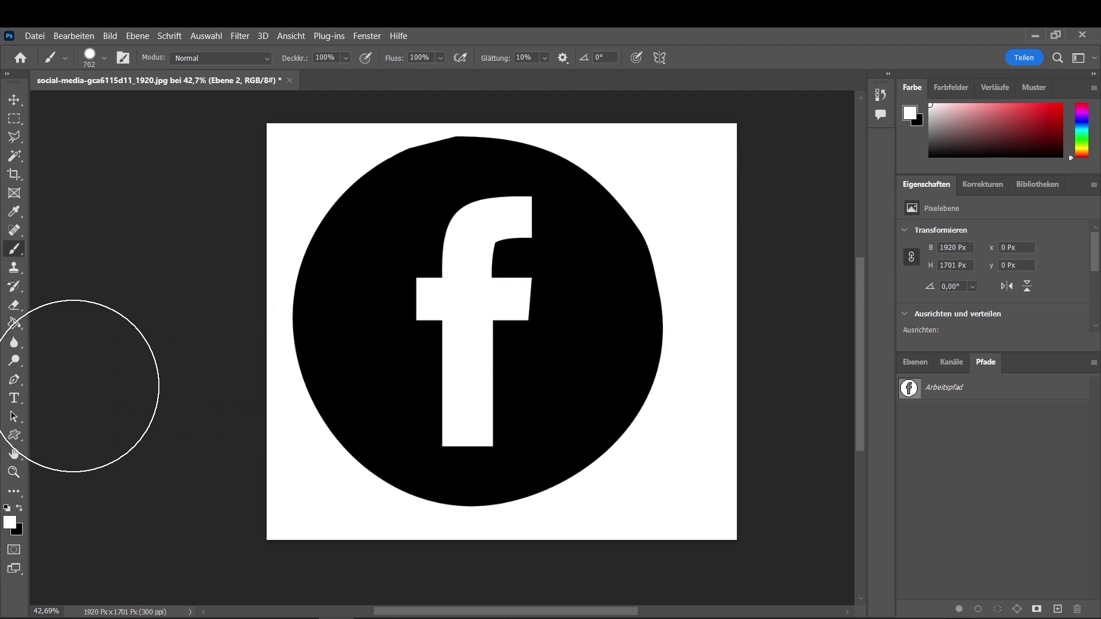
# On Ebene 2 Kopie, scale the small icon about 457% to fill the canvas, then deselect.
pyautogui.click(14, 382)
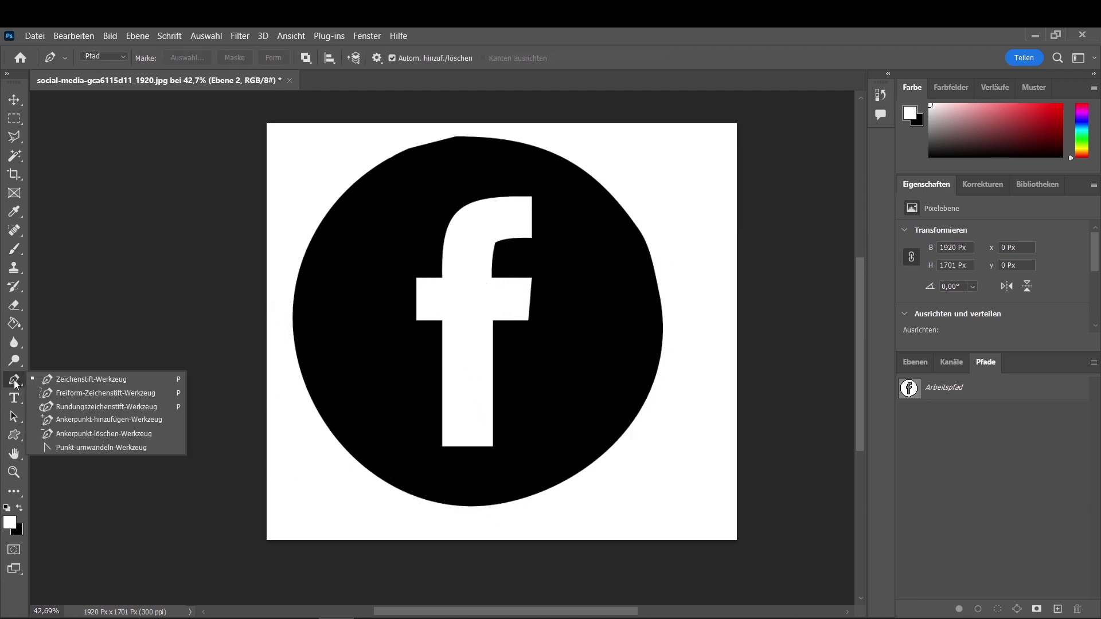
pyautogui.click(16, 384)
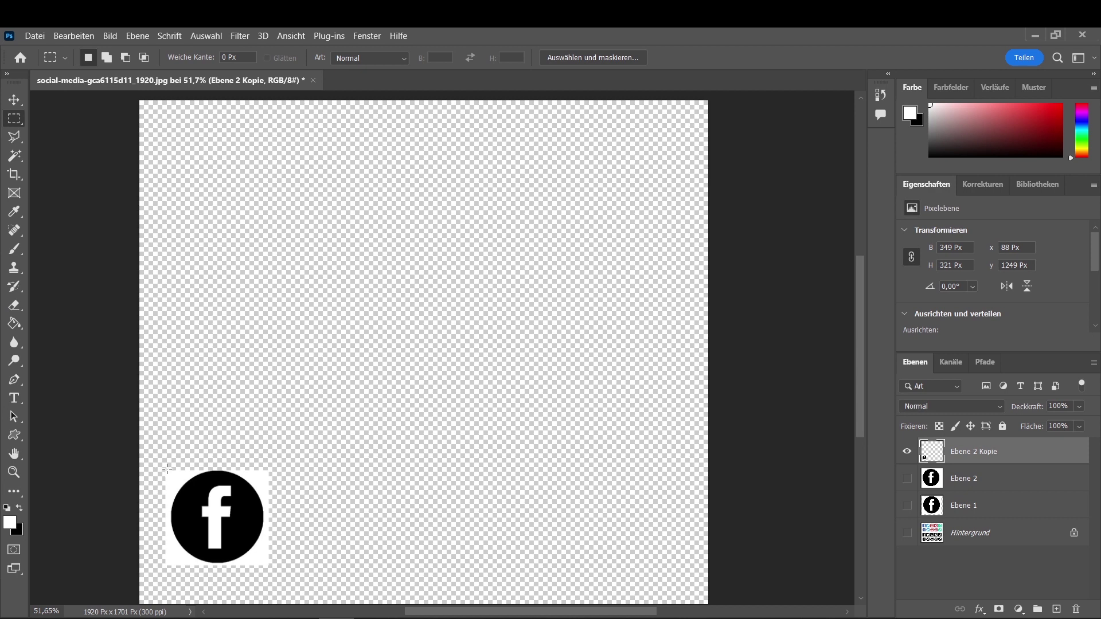
pyautogui.moveTo(167, 469); pyautogui.dragTo(267, 567)
pyautogui.hotkey('ctrl', 't')
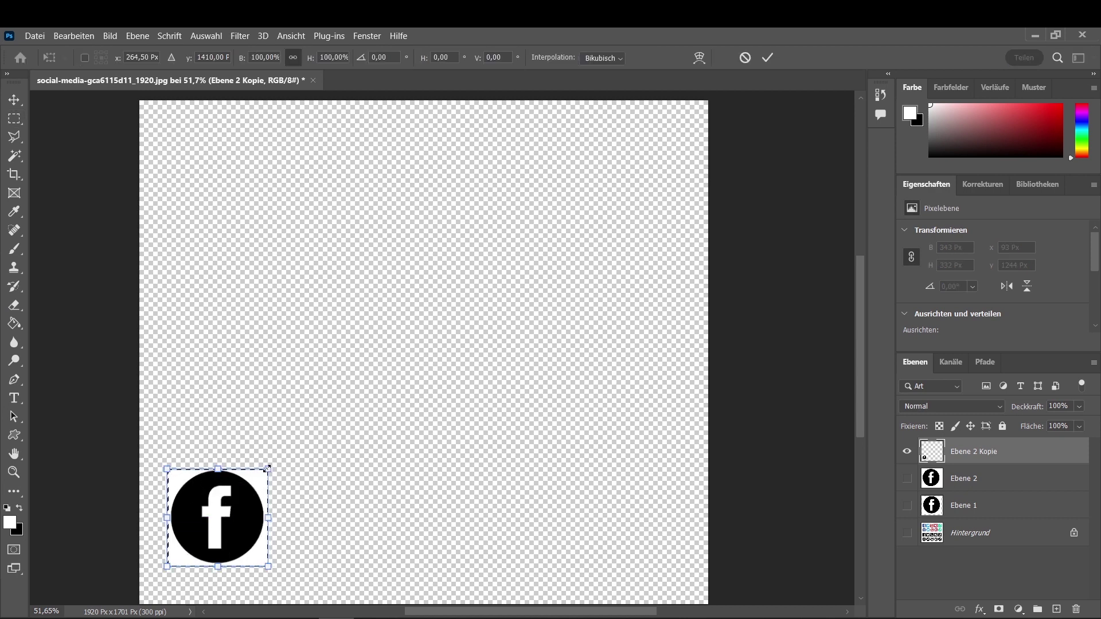
pyautogui.moveTo(267, 469); pyautogui.dragTo(727, 221)
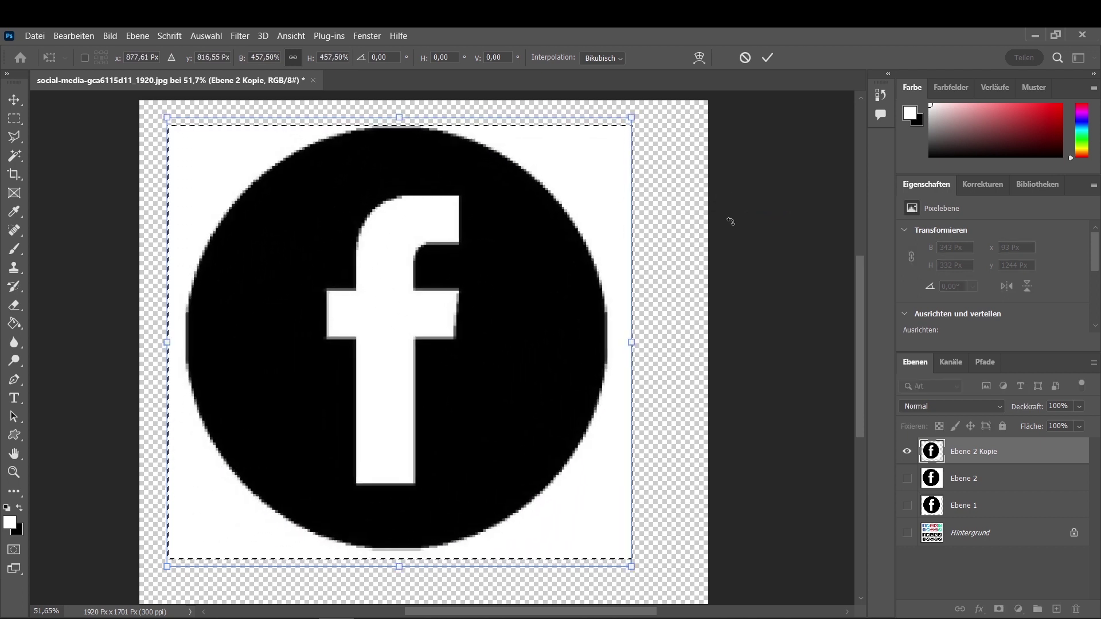
pyautogui.click(768, 57)
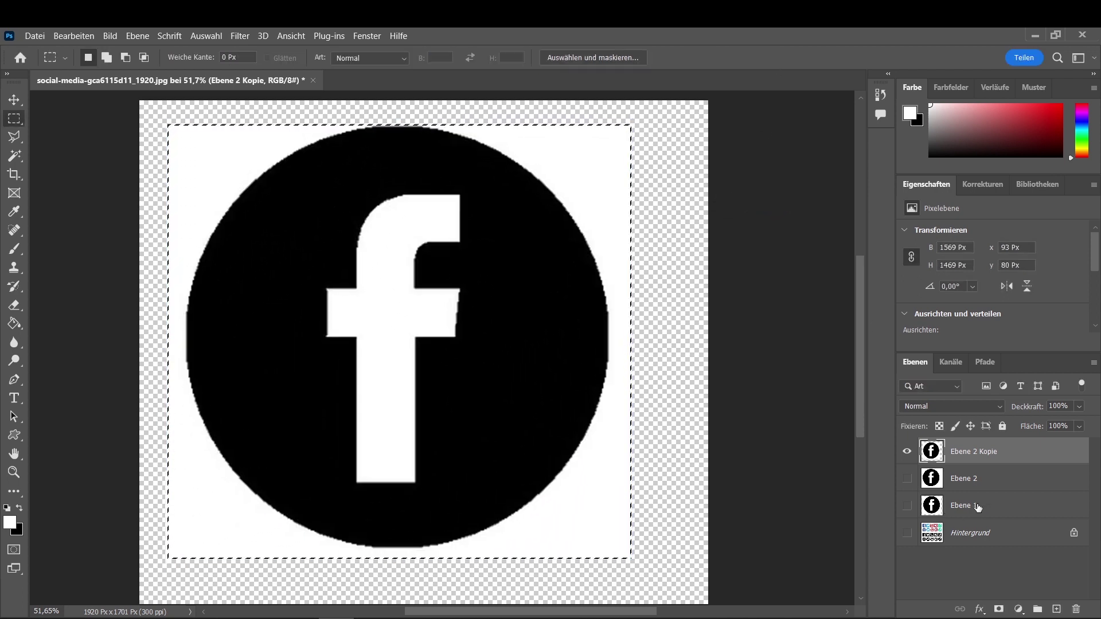
pyautogui.click(469, 213)
# Apply a Gaußscher Weichzeichner with Radius 5 pixels to the enlarged logo.
pyautogui.click(249, 36)
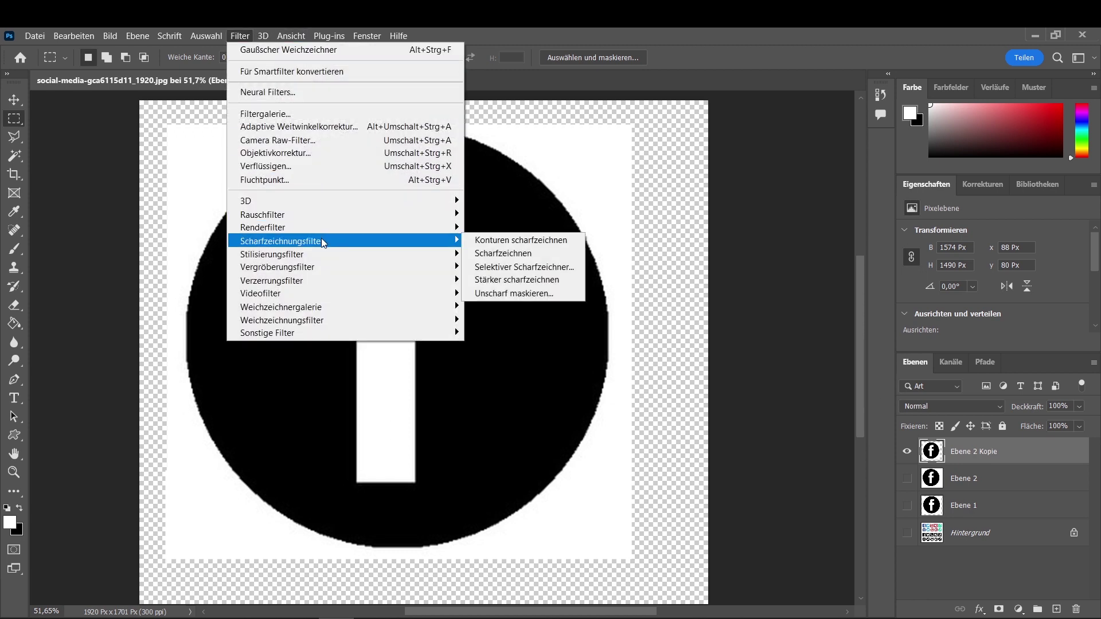
pyautogui.moveTo(282, 320)
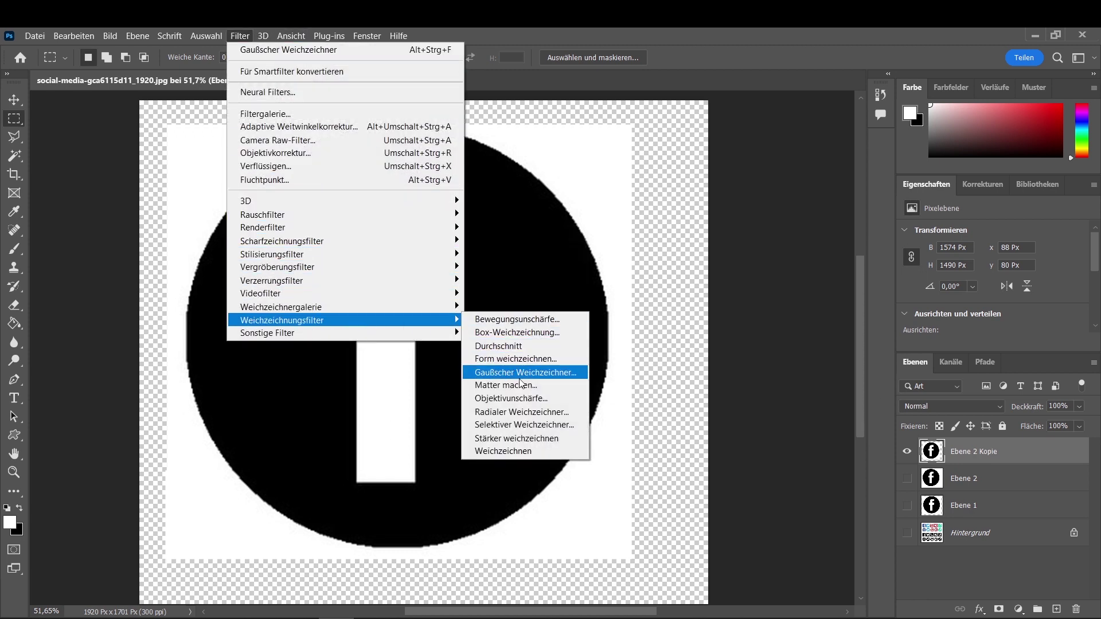
pyautogui.click(520, 377)
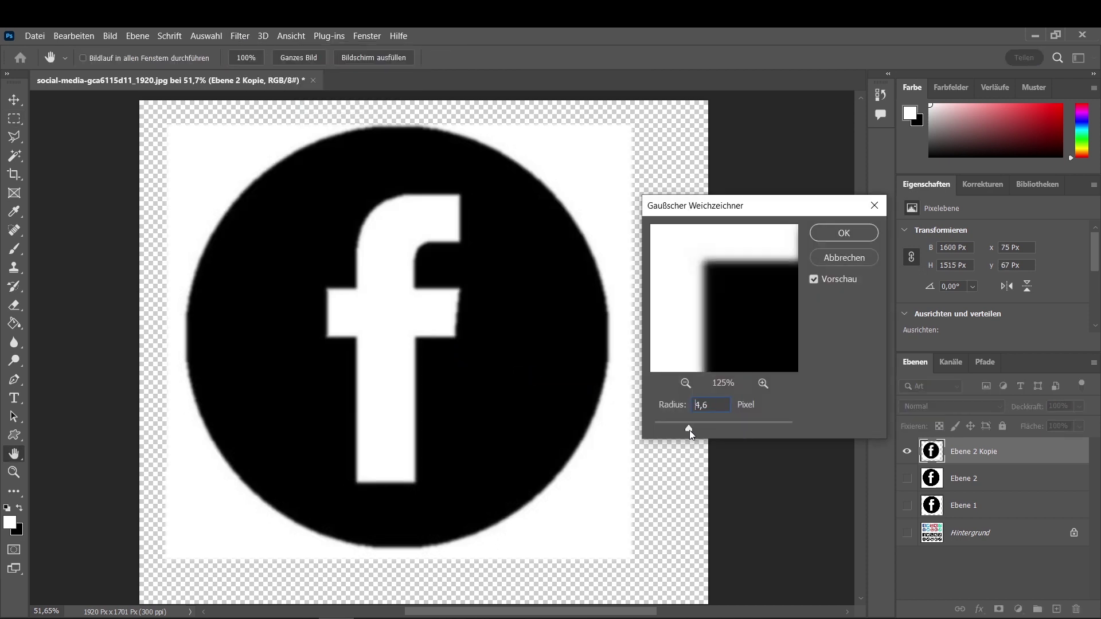
pyautogui.moveTo(689, 430)
pyautogui.mouseDown()
pyautogui.moveTo(661, 433)
pyautogui.moveTo(690, 426)
pyautogui.mouseUp()
pyautogui.moveTo(693, 428); pyautogui.dragTo(693, 427)
pyautogui.click(725, 422)
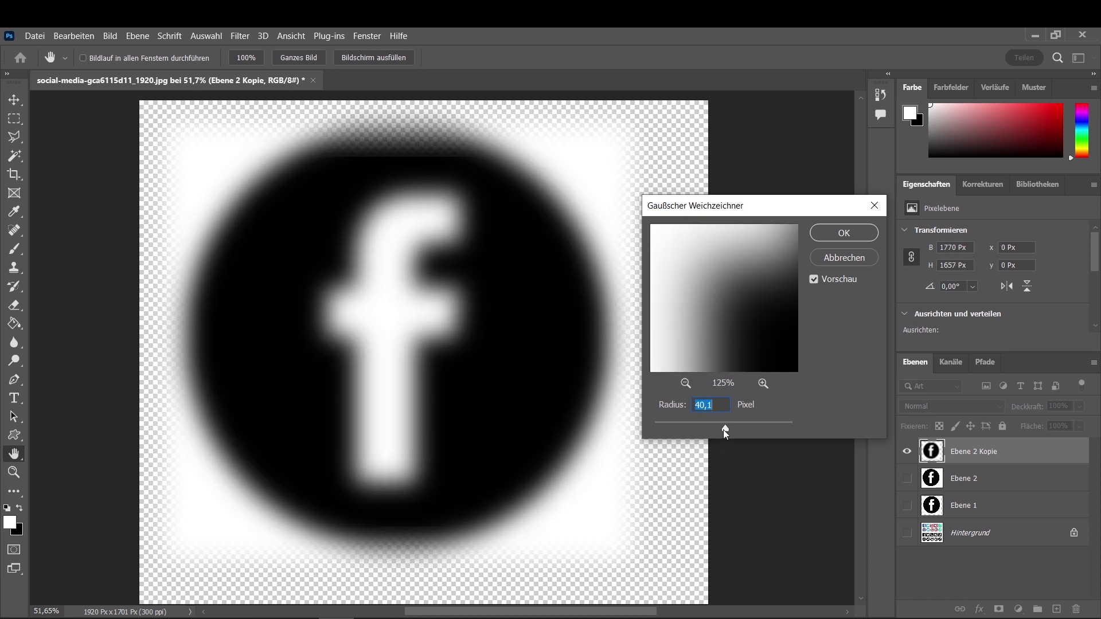
pyautogui.moveTo(724, 428); pyautogui.dragTo(704, 428)
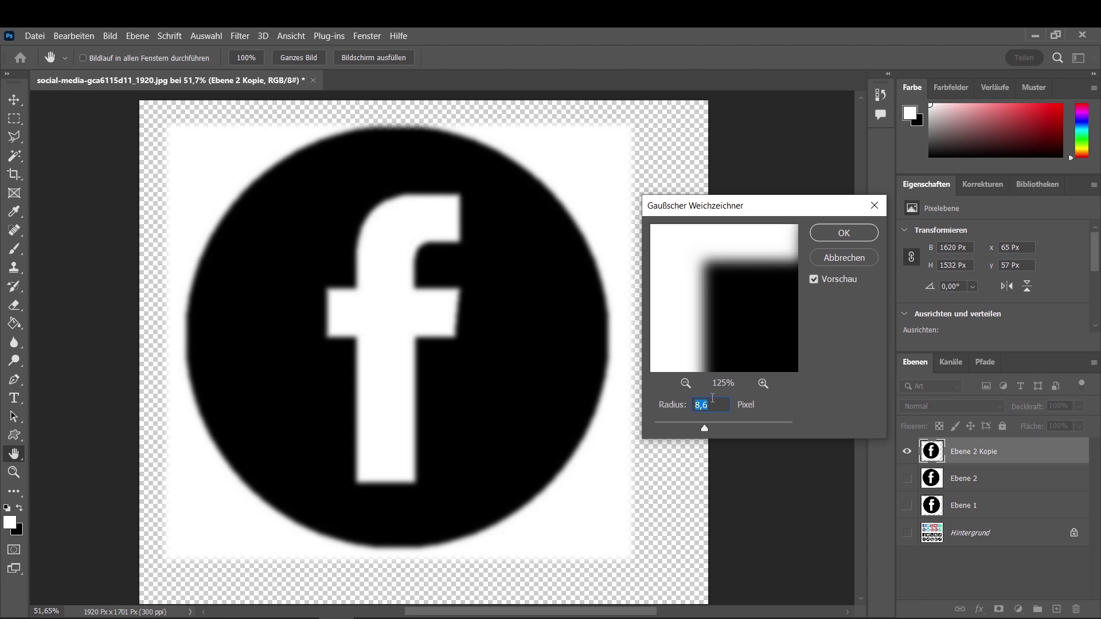
pyautogui.write('5')
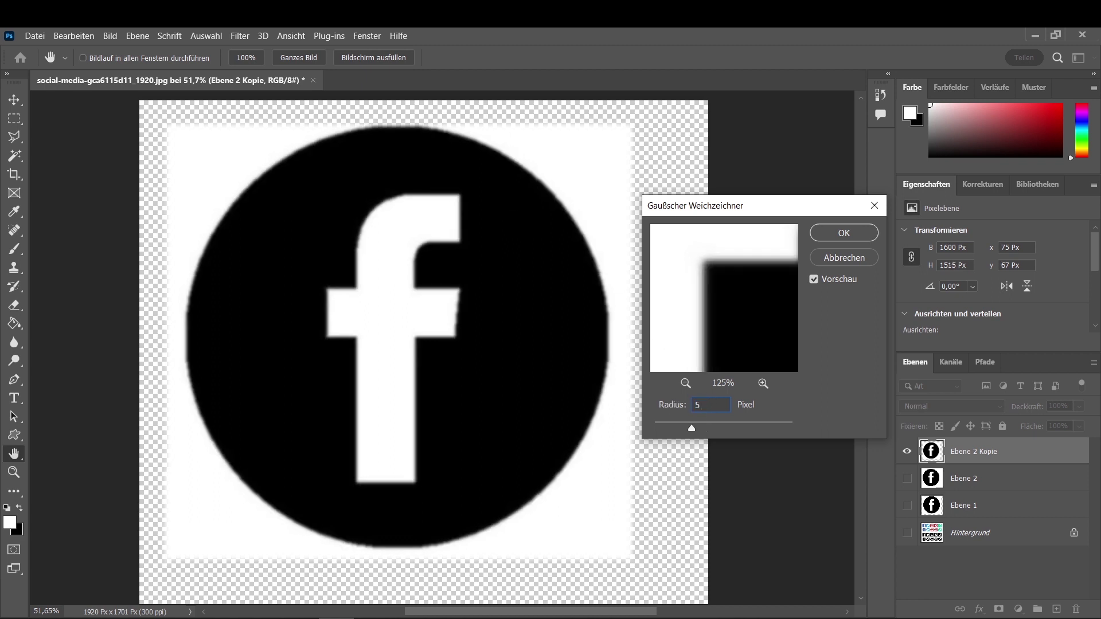
pyautogui.click(843, 233)
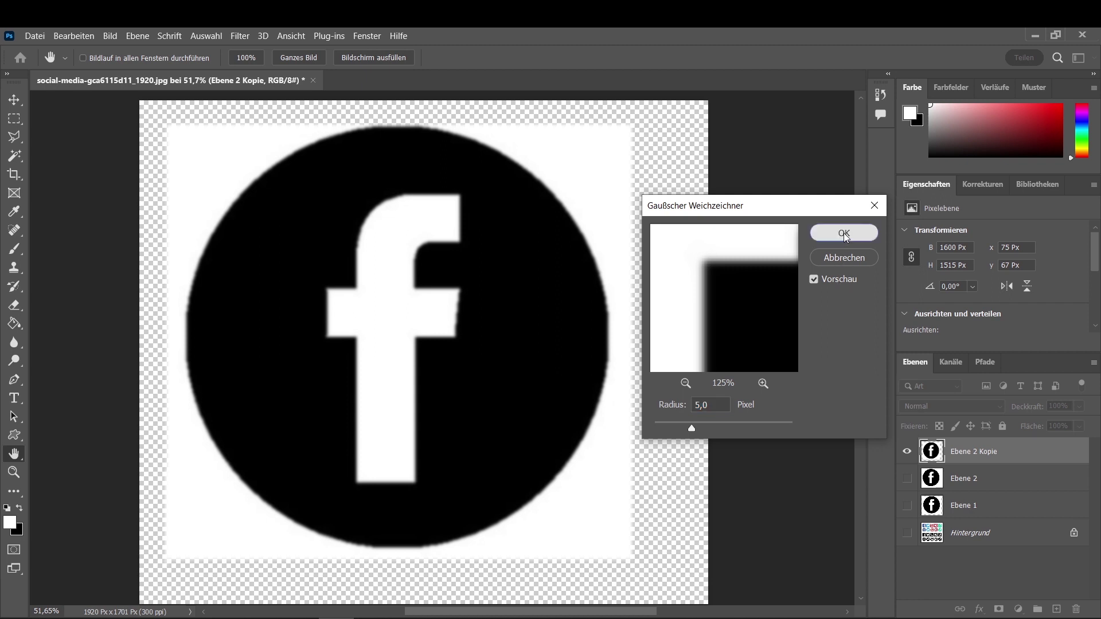
pyautogui.press('m')
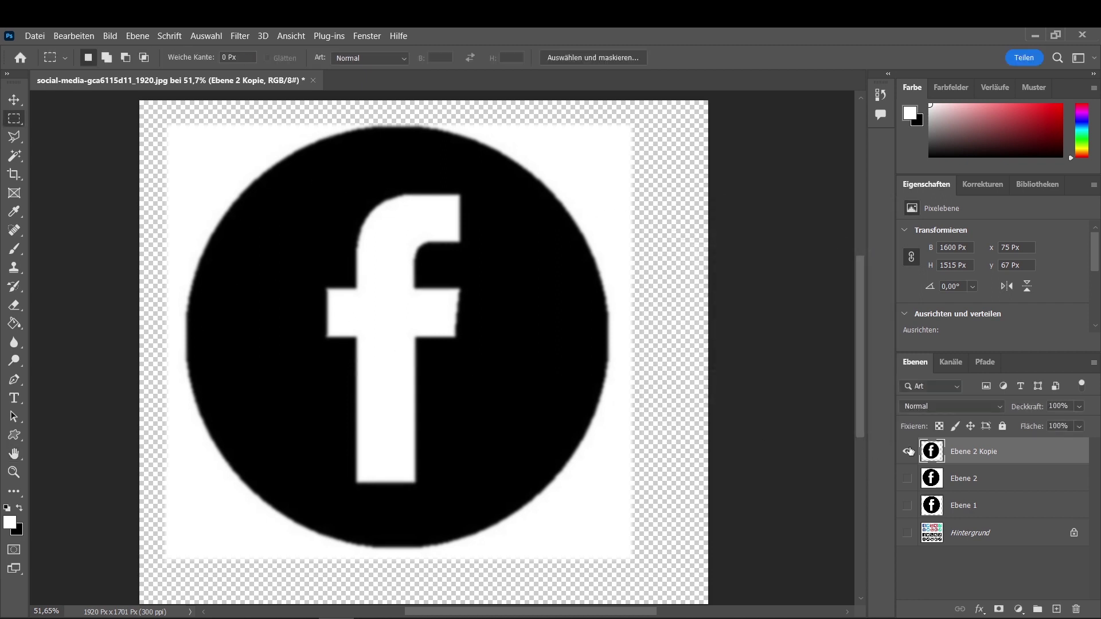
# Apply a steep Gradationskurven curve, pulling white and black input sliders together, to re-sharpen the blurred logo.
pyautogui.click(111, 37)
pyautogui.moveTo(135, 71)
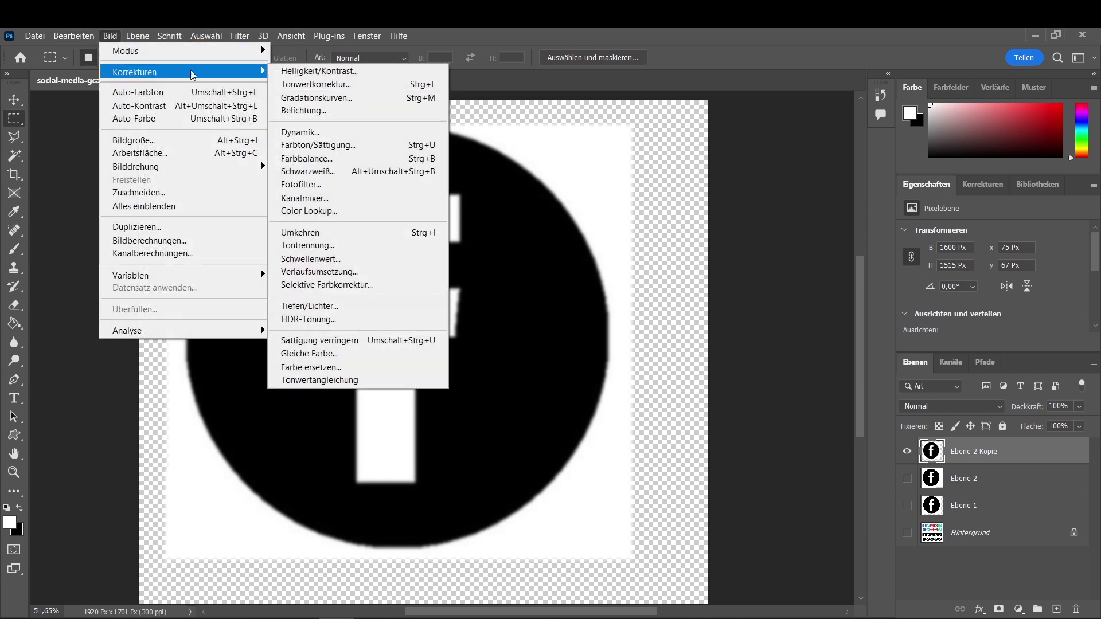
pyautogui.click(341, 104)
pyautogui.moveTo(501, 112); pyautogui.dragTo(791, 170)
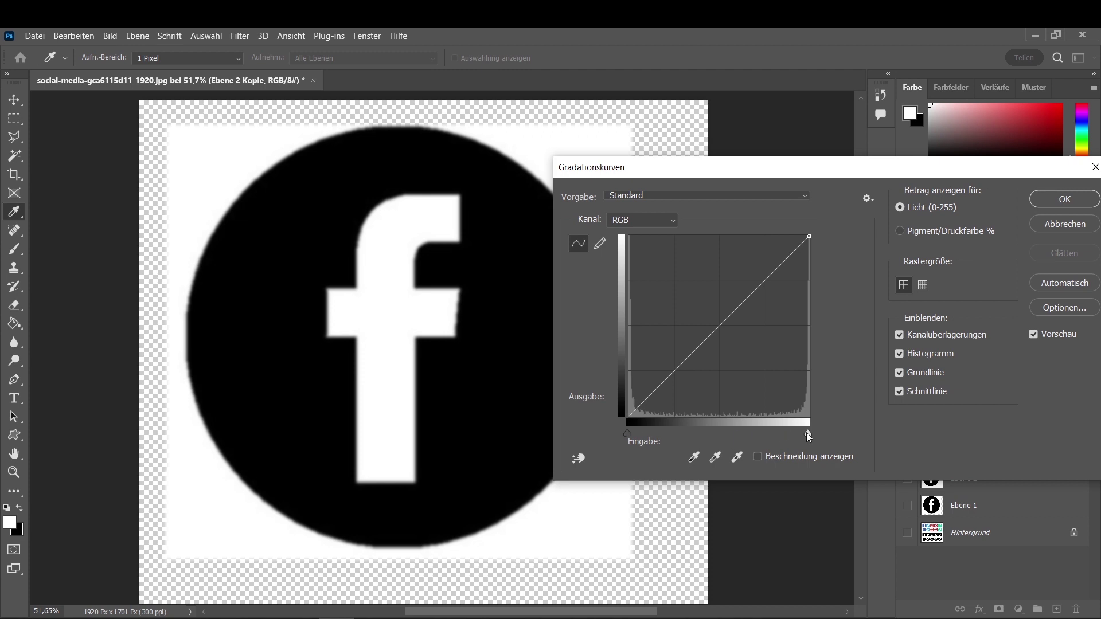
pyautogui.moveTo(808, 434); pyautogui.dragTo(723, 434)
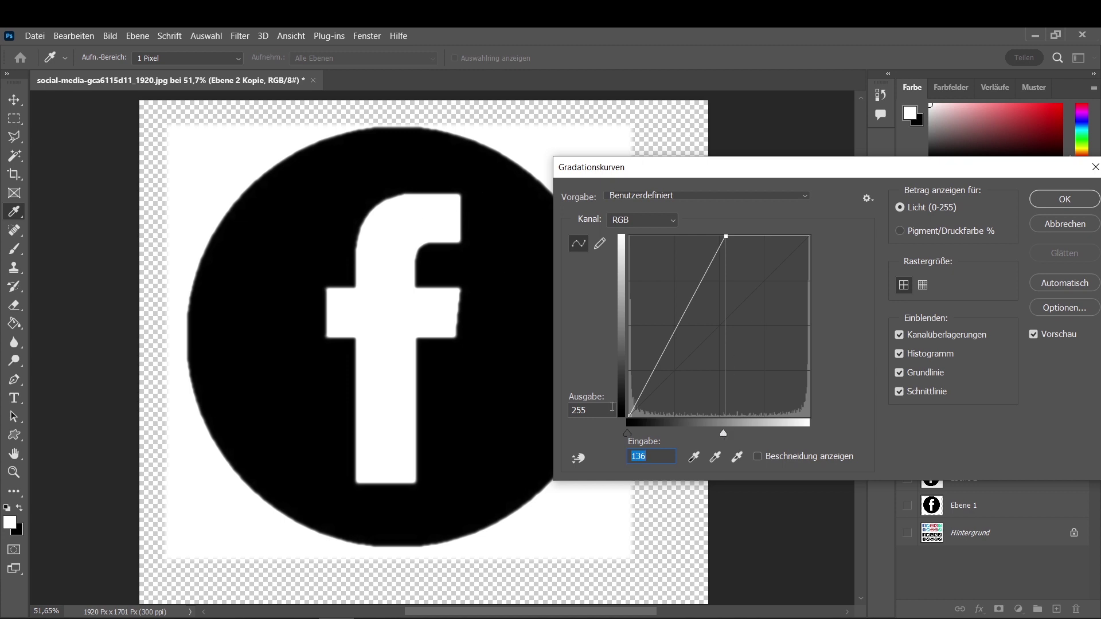
pyautogui.moveTo(627, 432); pyautogui.dragTo(716, 421)
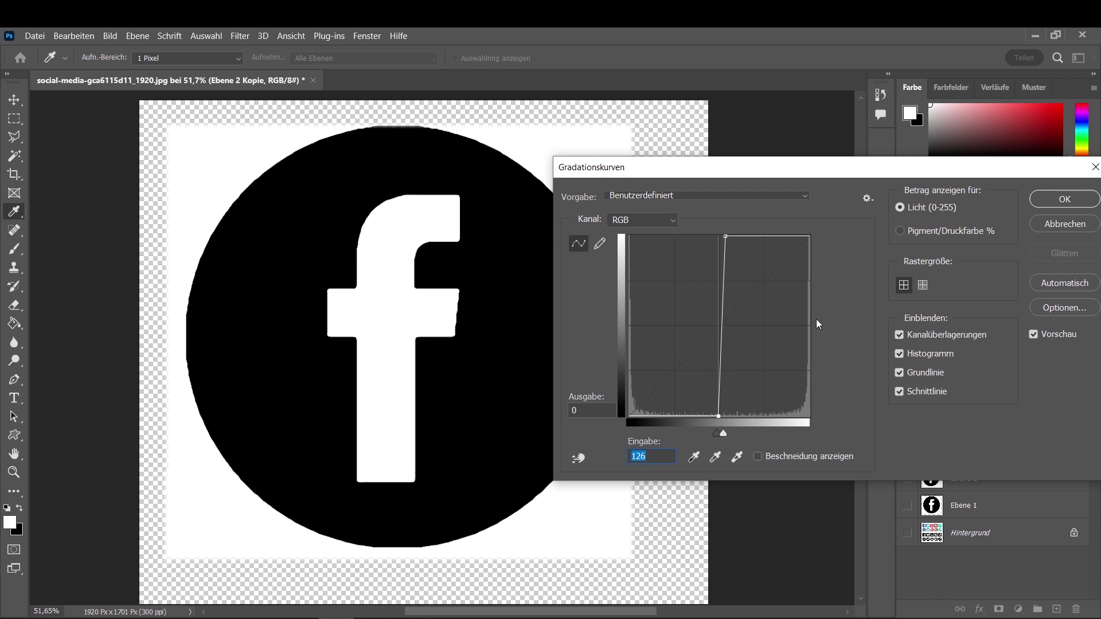
pyautogui.click(1053, 196)
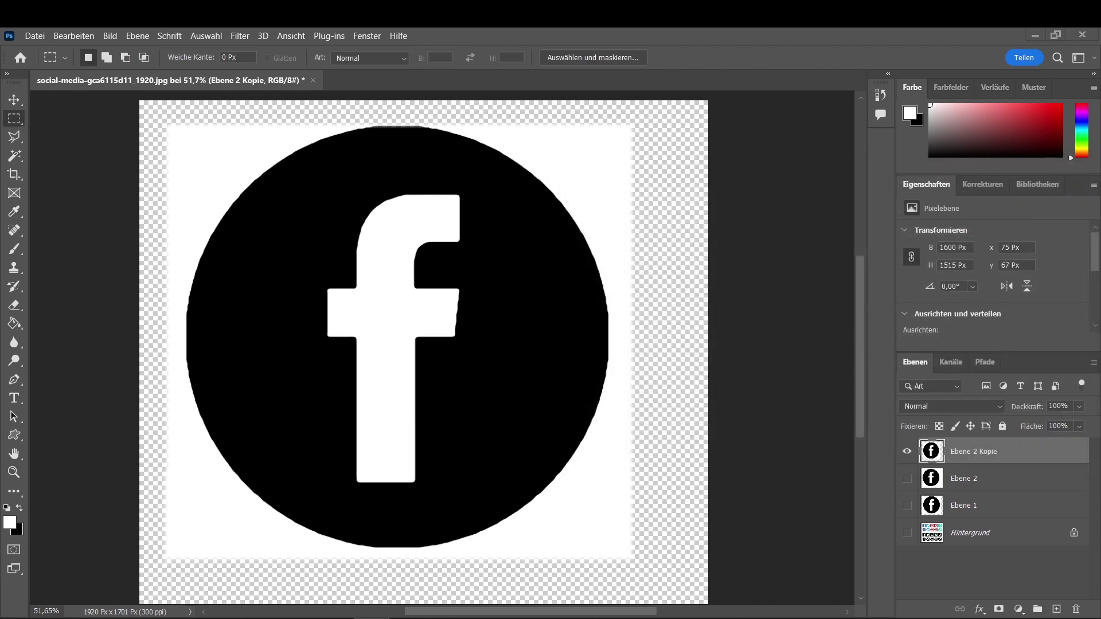
pyautogui.scroll(3, 305, 308)
pyautogui.scroll(3, 304, 308)
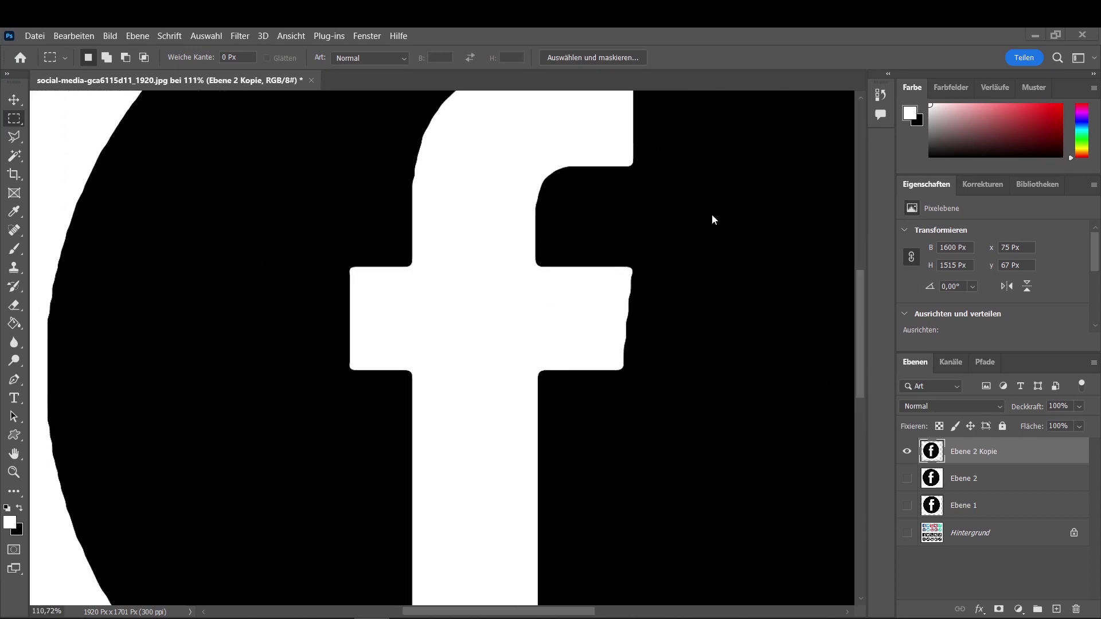
pyautogui.moveTo(667, 257); pyautogui.dragTo(600, 312)
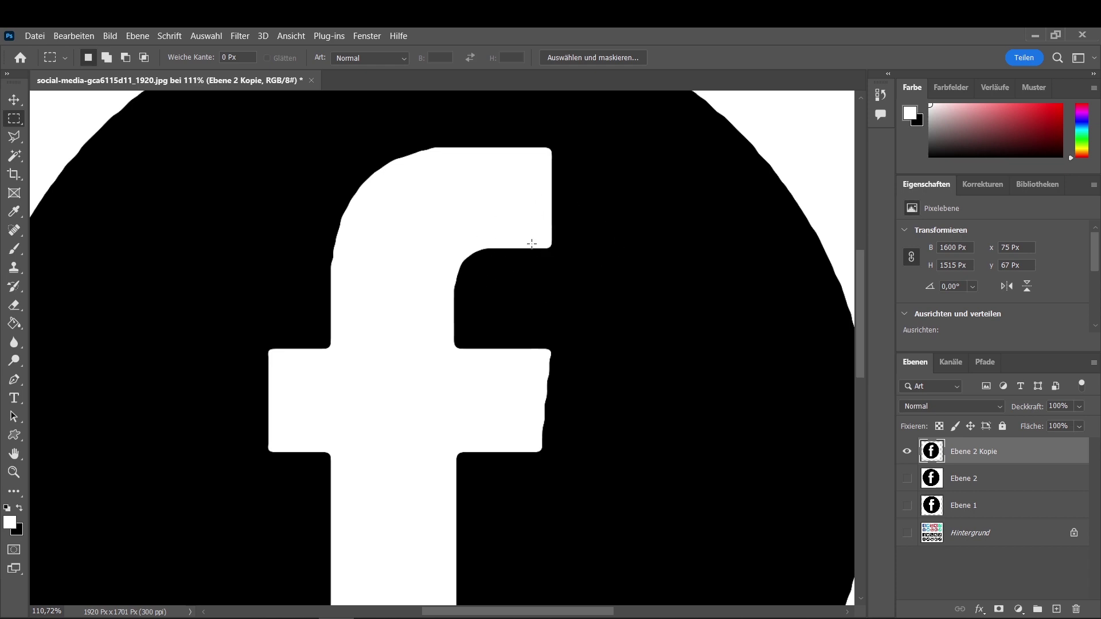
pyautogui.scroll(-2, 533, 330)
pyautogui.scroll(-2, 519, 329)
pyautogui.scroll(-1, 509, 327)
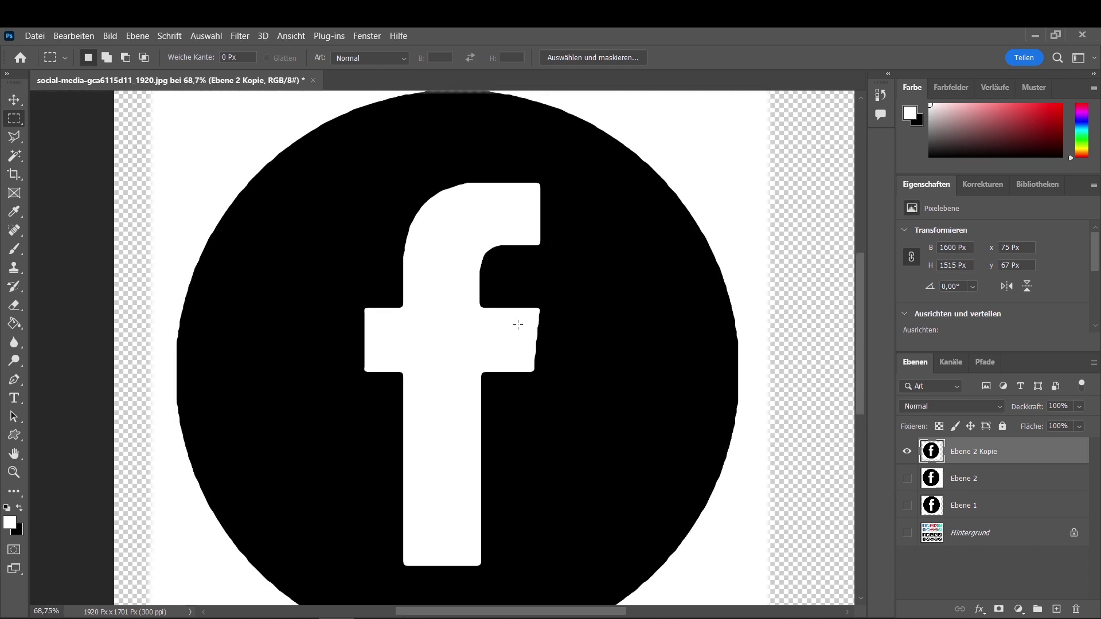
pyautogui.scroll(-1, 518, 324)
pyautogui.scroll(-1, 708, 339)
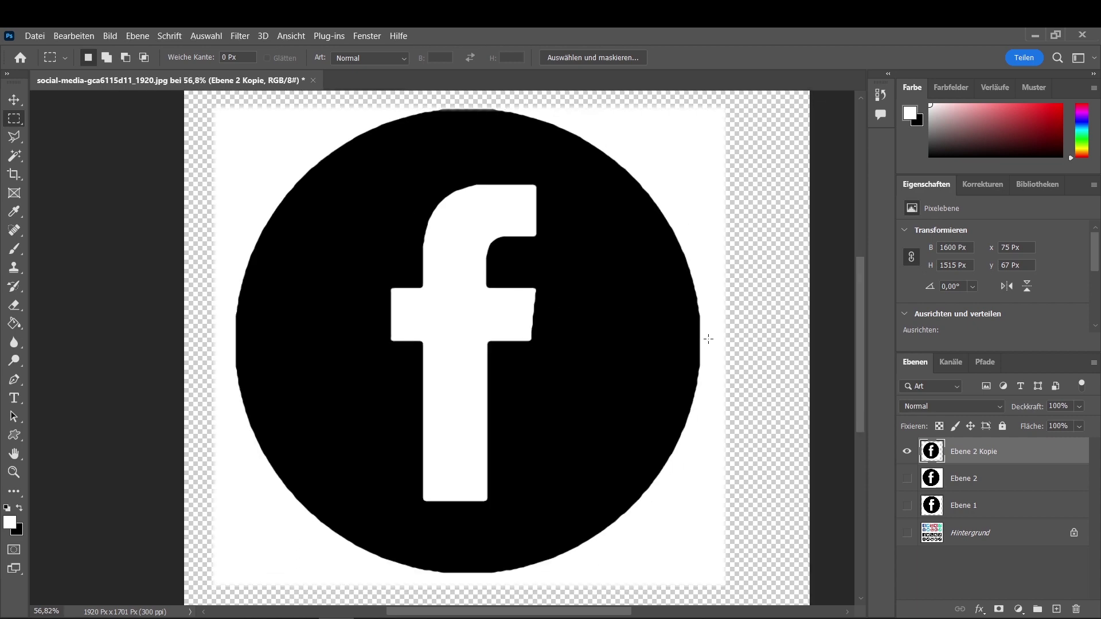